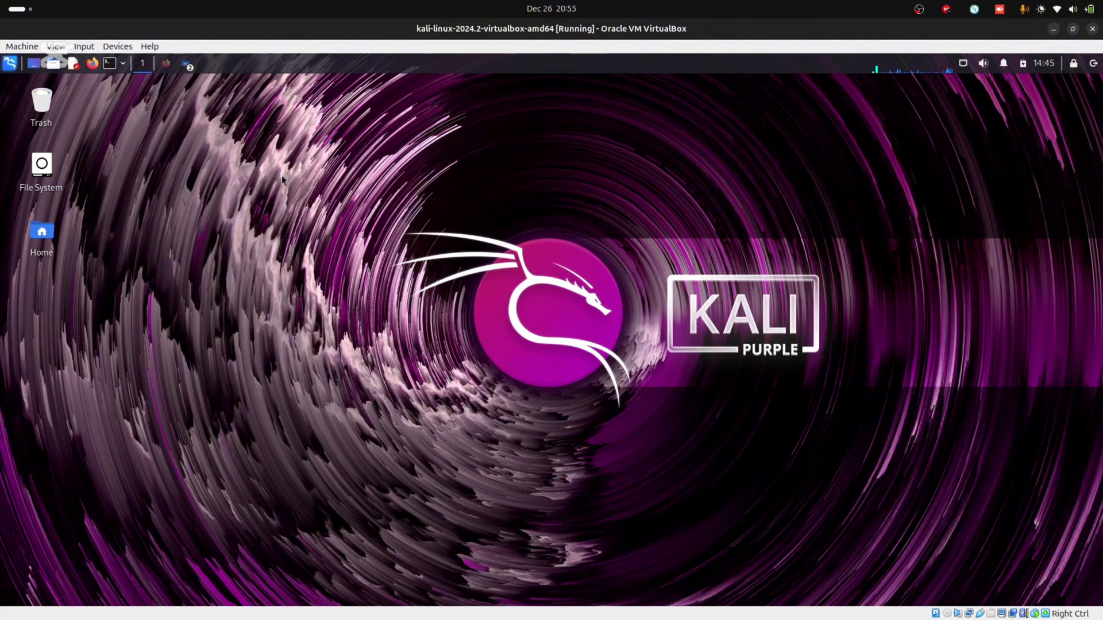
Drag selection rectangles across the desktop
left_click_drag(466, 186, 520, 236)
left_click_drag(398, 210, 731, 351)
left_click_drag(398, 188, 503, 252)
left_click_drag(418, 210, 578, 320)
left_click_drag(400, 218, 425, 270)
left_click_drag(392, 226, 847, 389)
left_click_drag(326, 201, 566, 245)
left_click_drag(338, 219, 883, 418)
left_click_drag(356, 194, 866, 412)
left_click_drag(381, 198, 833, 394)
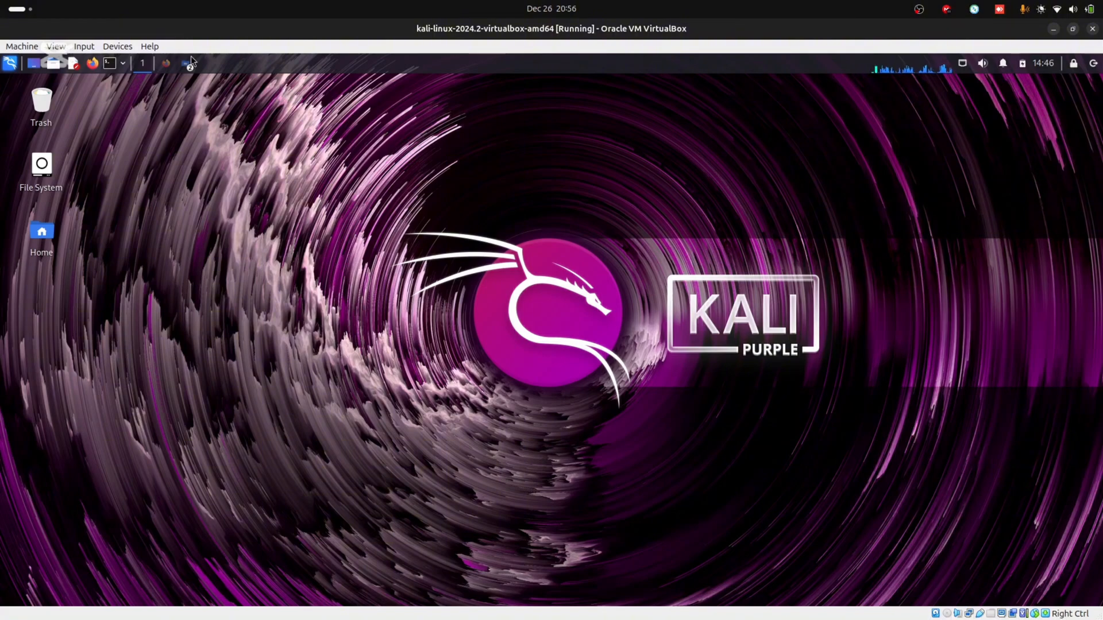
Check the open browser and file manager windows, then minimize the browser to reveal the desktop
left_click(163, 66)
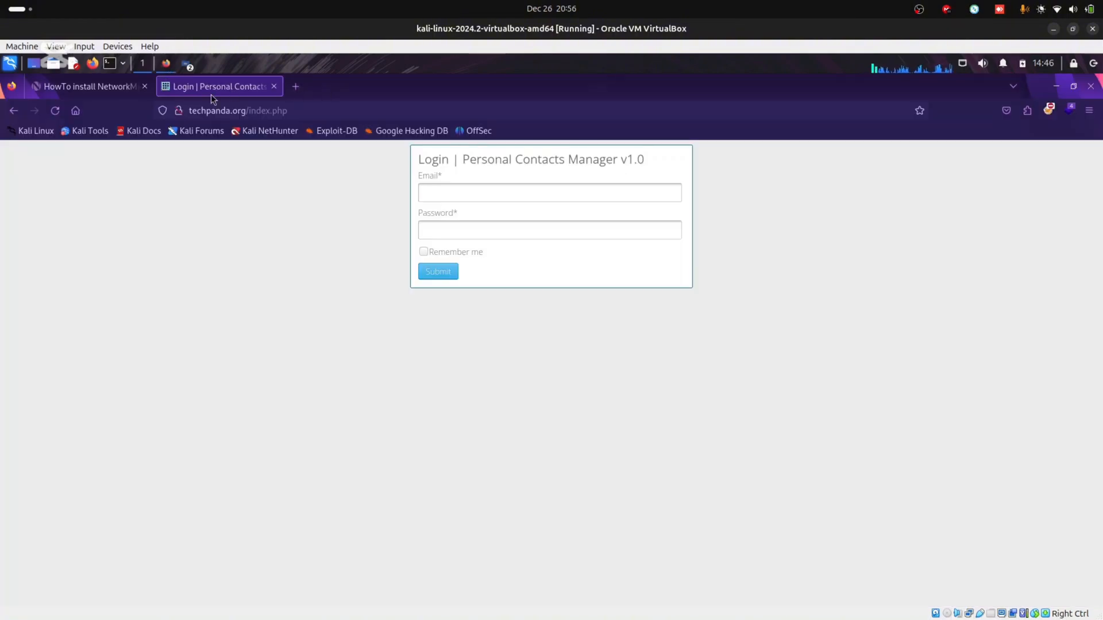
left_click(184, 64)
left_click(187, 64)
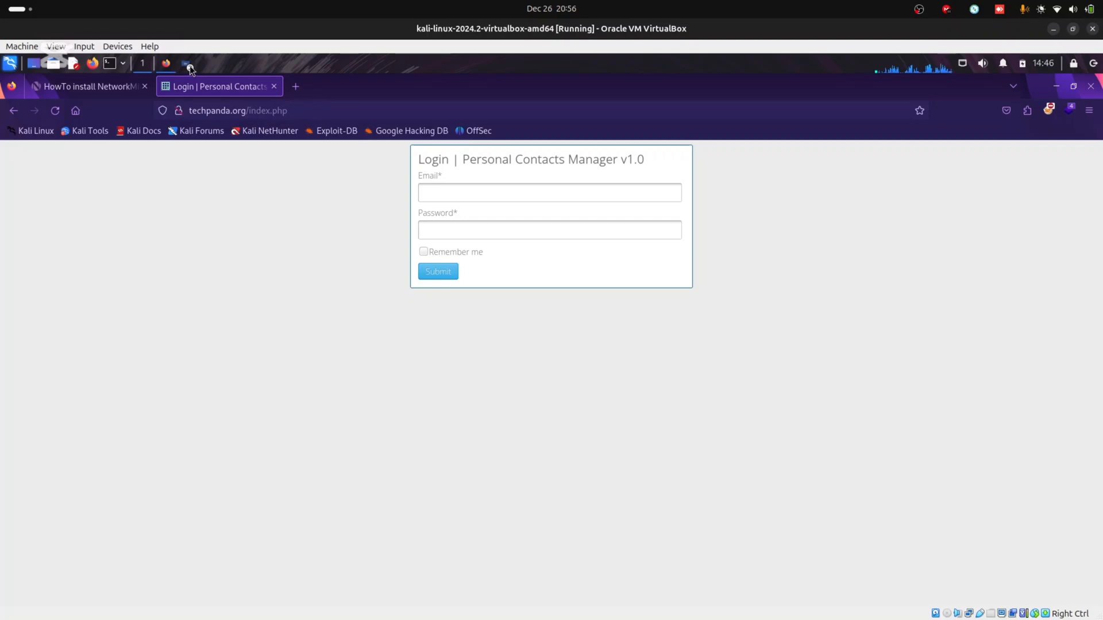
left_click(1058, 87)
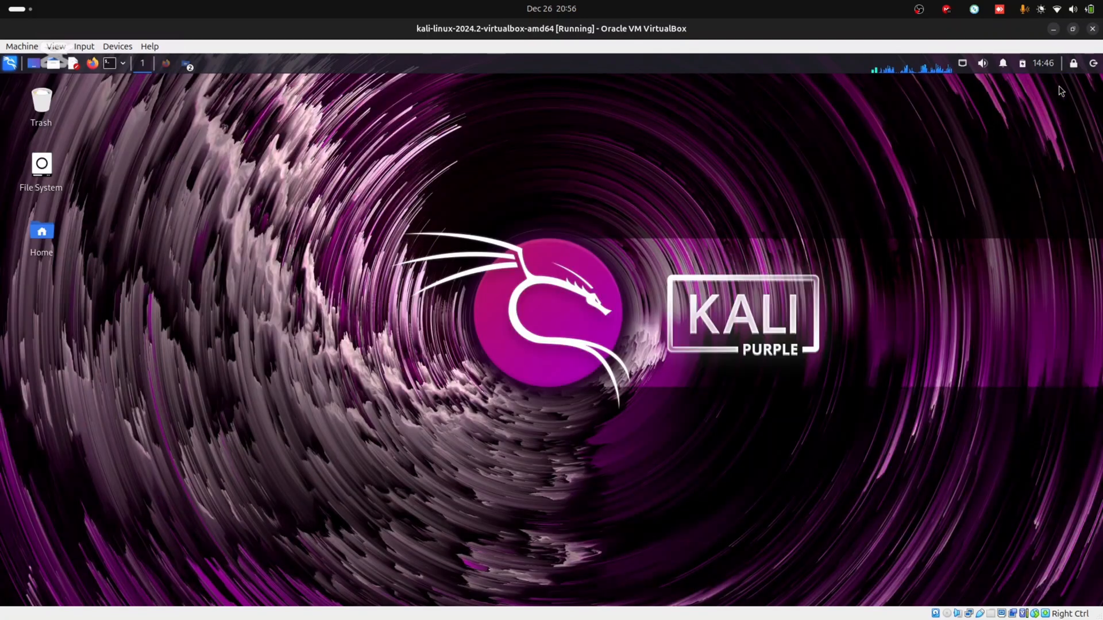
left_click_drag(332, 181, 508, 321)
left_click_drag(355, 164, 848, 439)
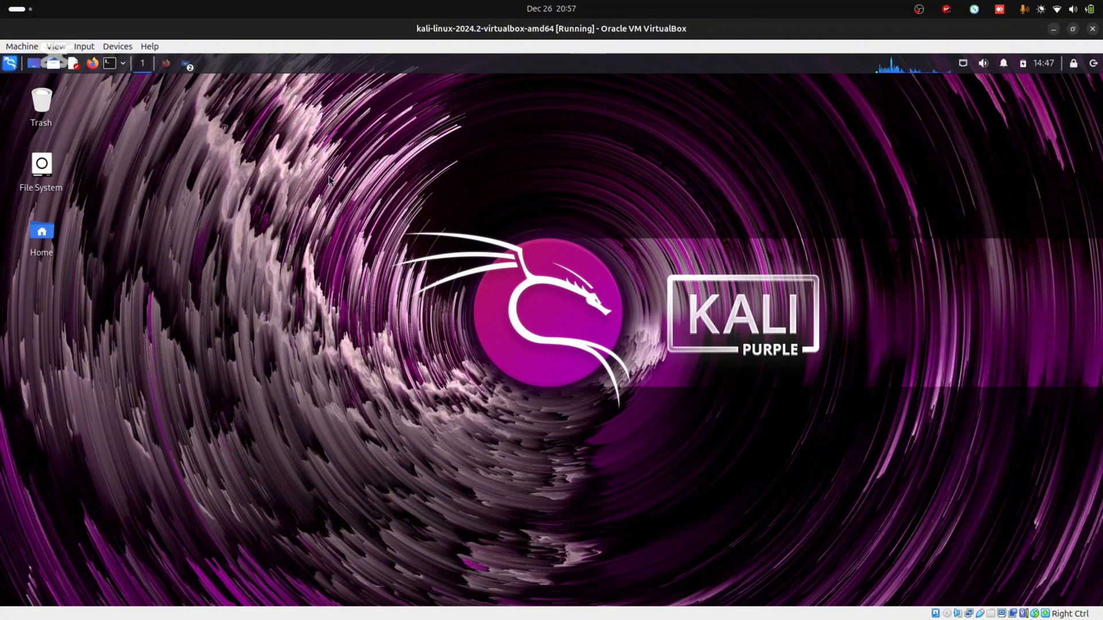
left_click_drag(365, 163, 451, 212)
Launch Wireshark by searching 'wire' in the applications menu
left_click(10, 63)
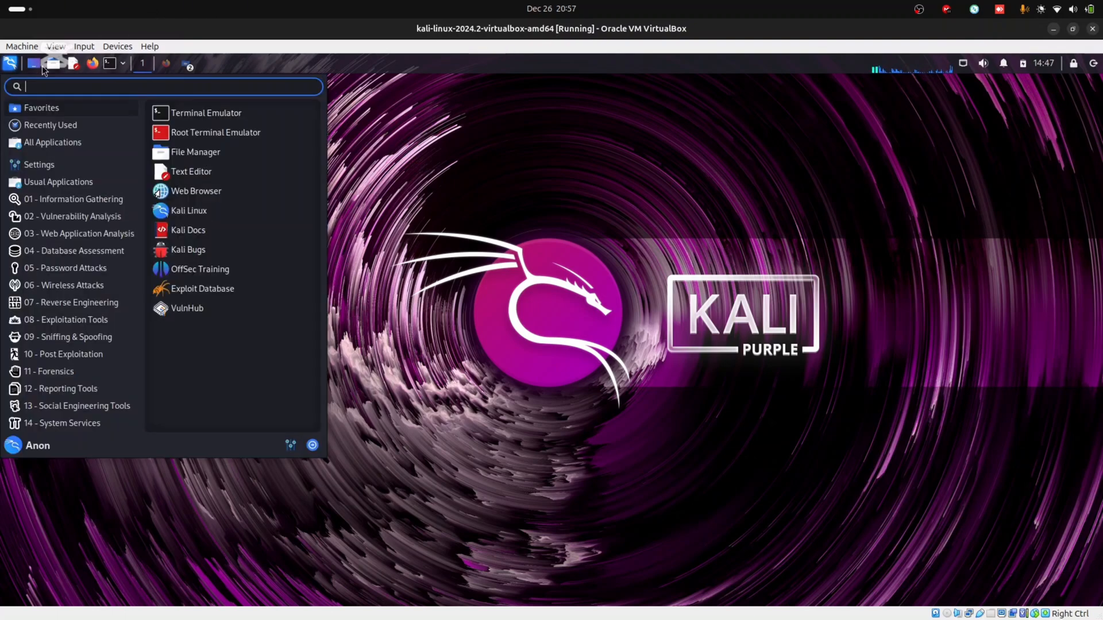
type("wire")
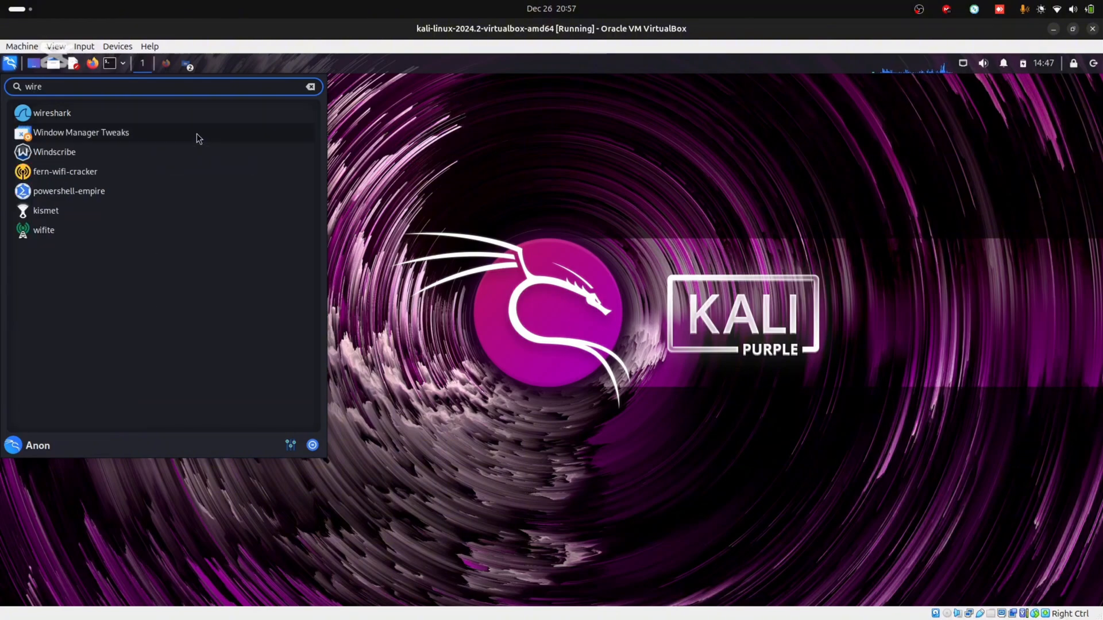
left_click(192, 112)
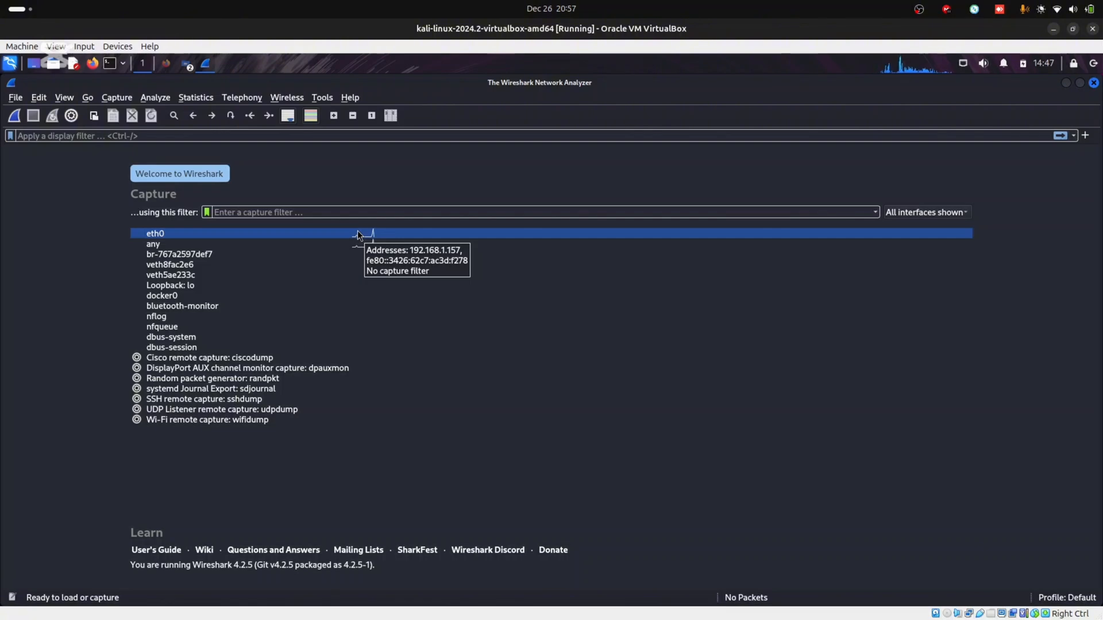
Run ifconfig in an enlarged terminal and highlight eth0's address 192.168.1.157
left_click(110, 64)
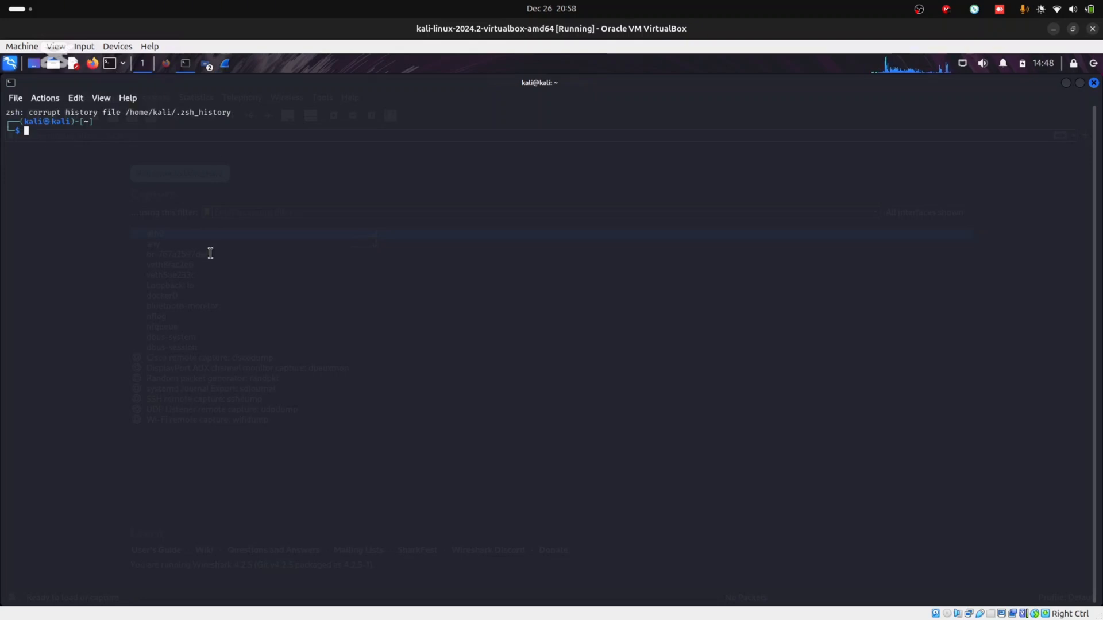
key("ctrl+plus")
key("ctrl+plus")
key("ctrl+plus")
key("ctrl+plus")
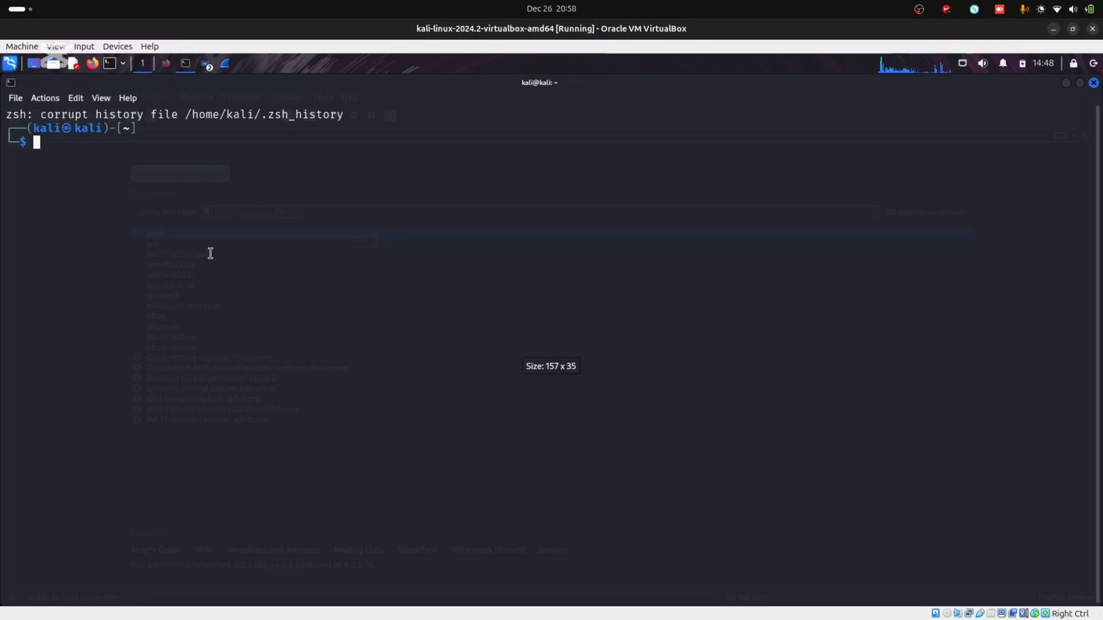
type("ifconfig")
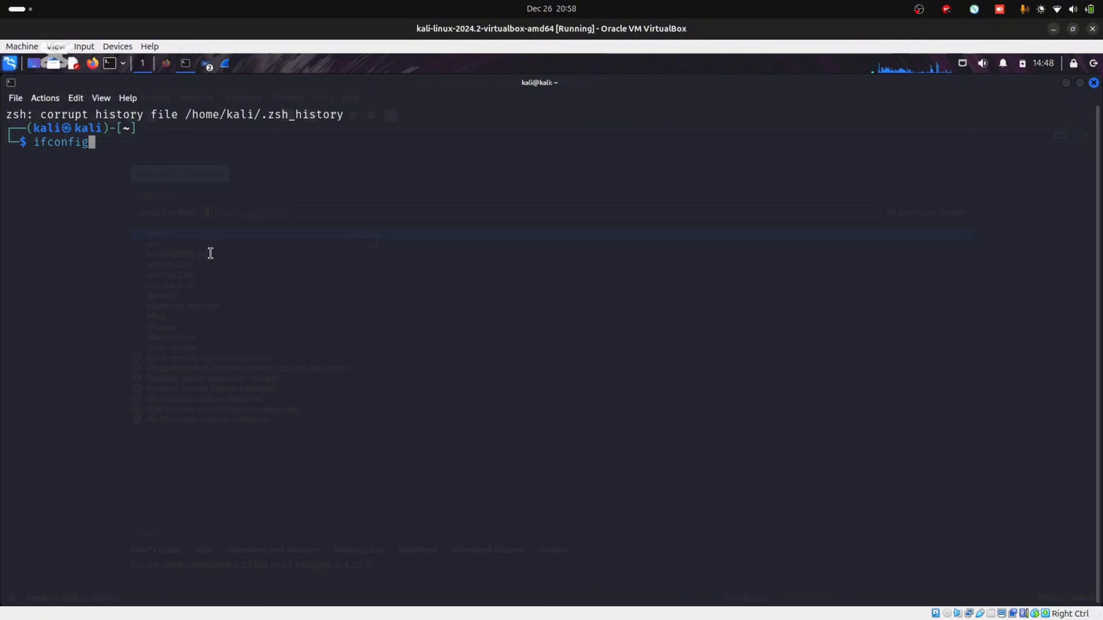
key("Return")
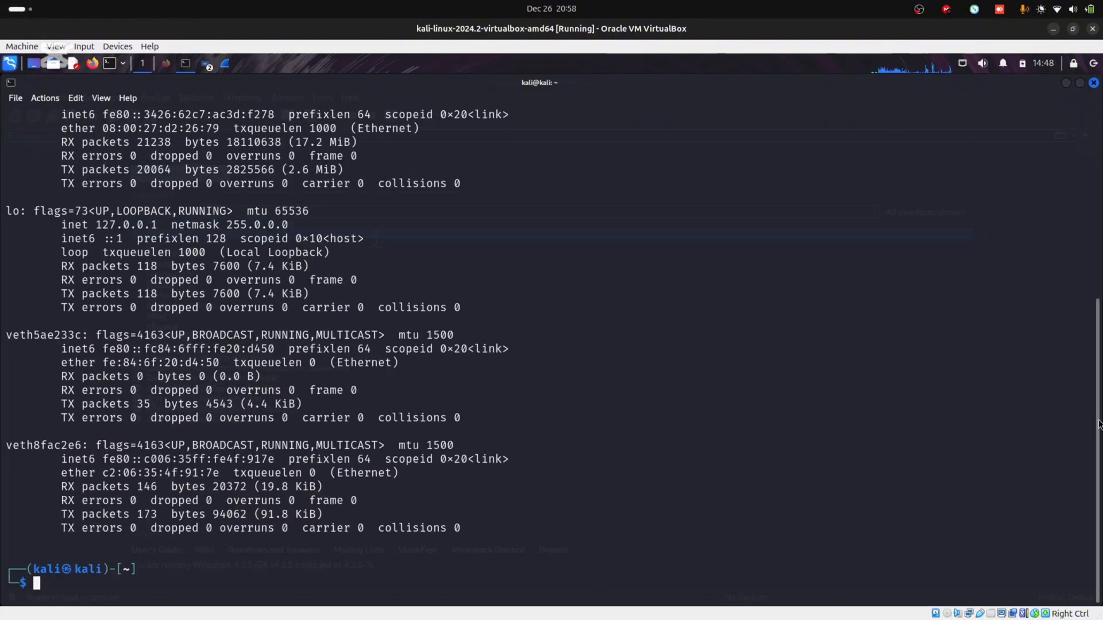
left_click_drag(1099, 422, 1071, 309)
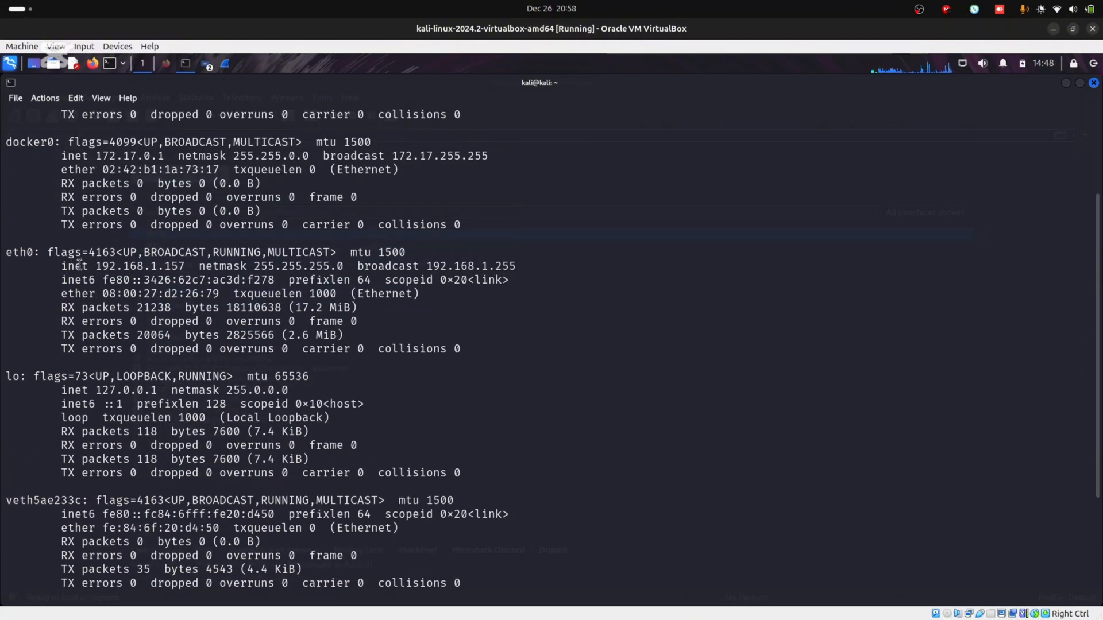
left_click_drag(94, 266, 194, 266)
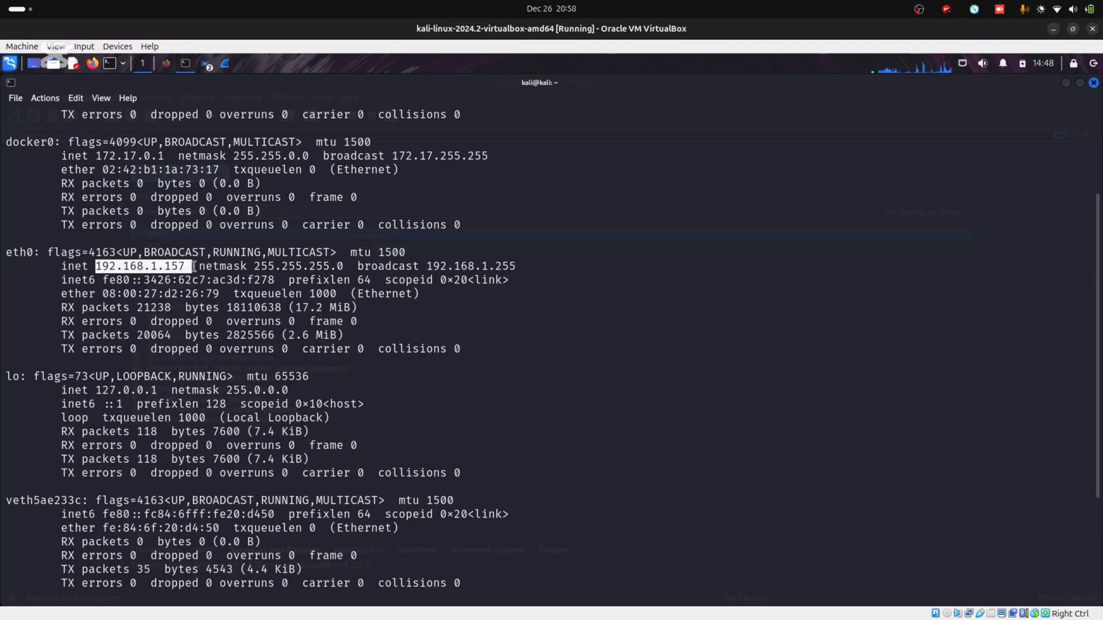
Close the terminal and start a live Wireshark capture on eth0
left_click(1093, 82)
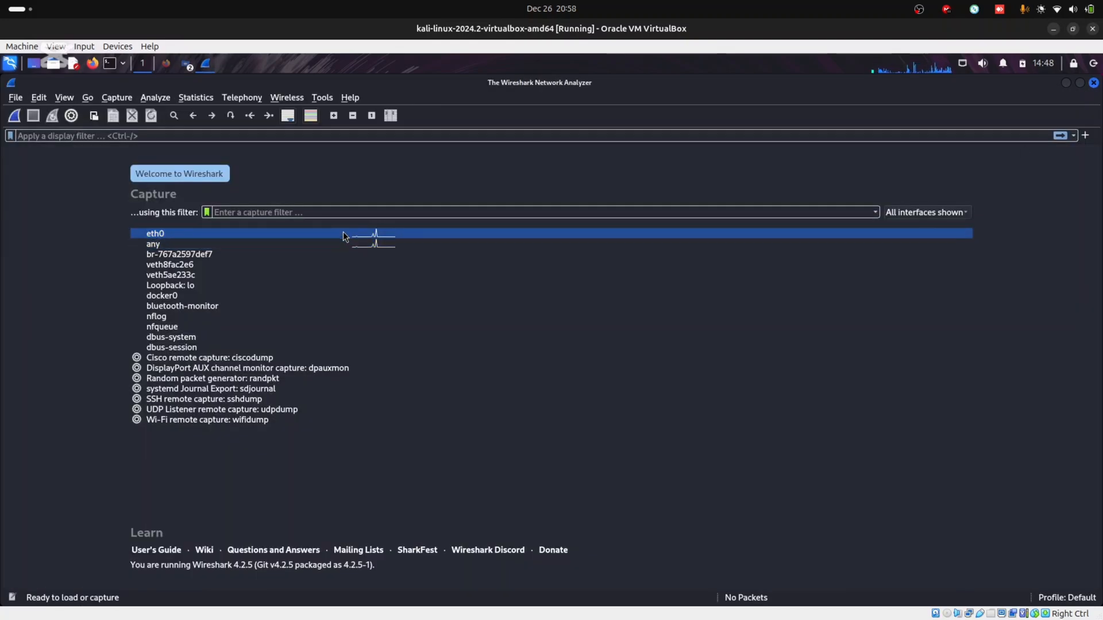
mouse_move(185, 234)
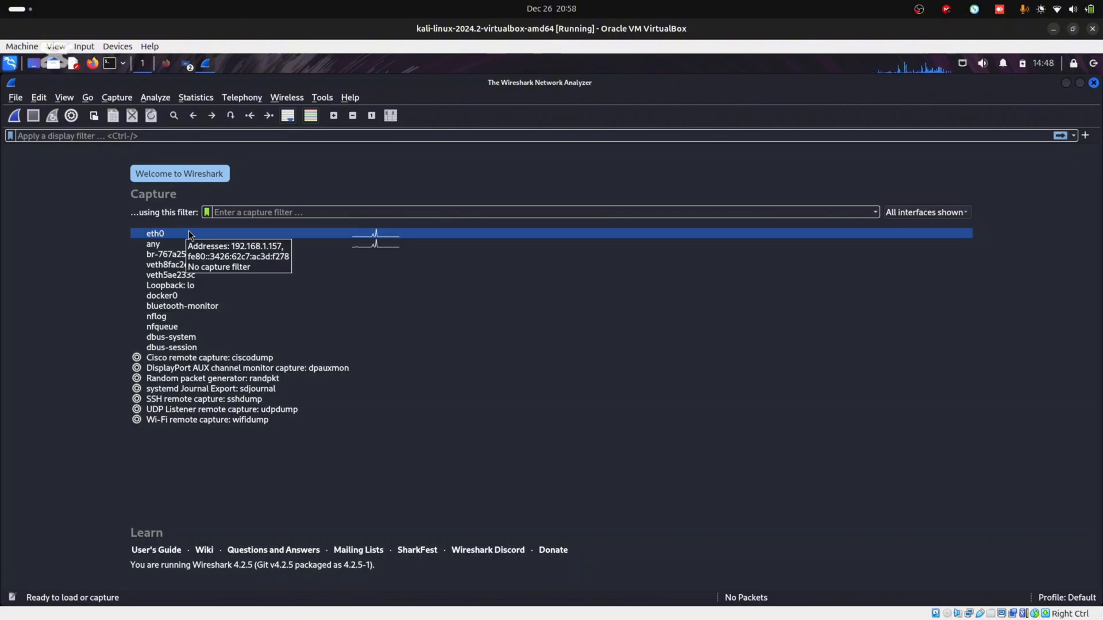
double_click(210, 235)
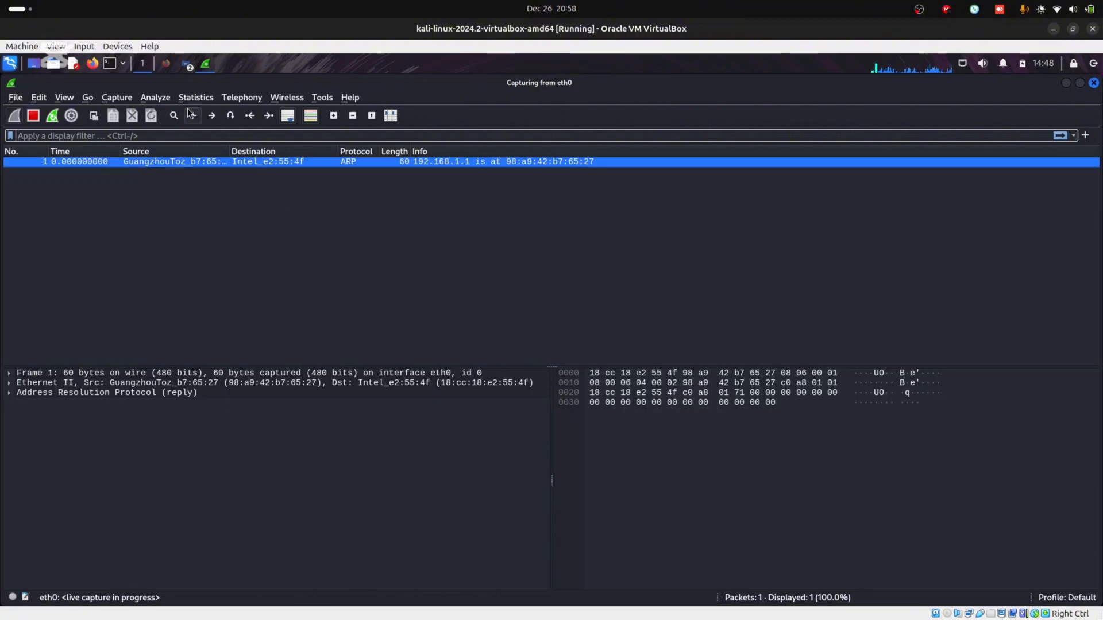
Show the 'HowTo install NetworkMiner' tab in Firefox, scrolled back to the top
left_click(165, 65)
left_click(105, 89)
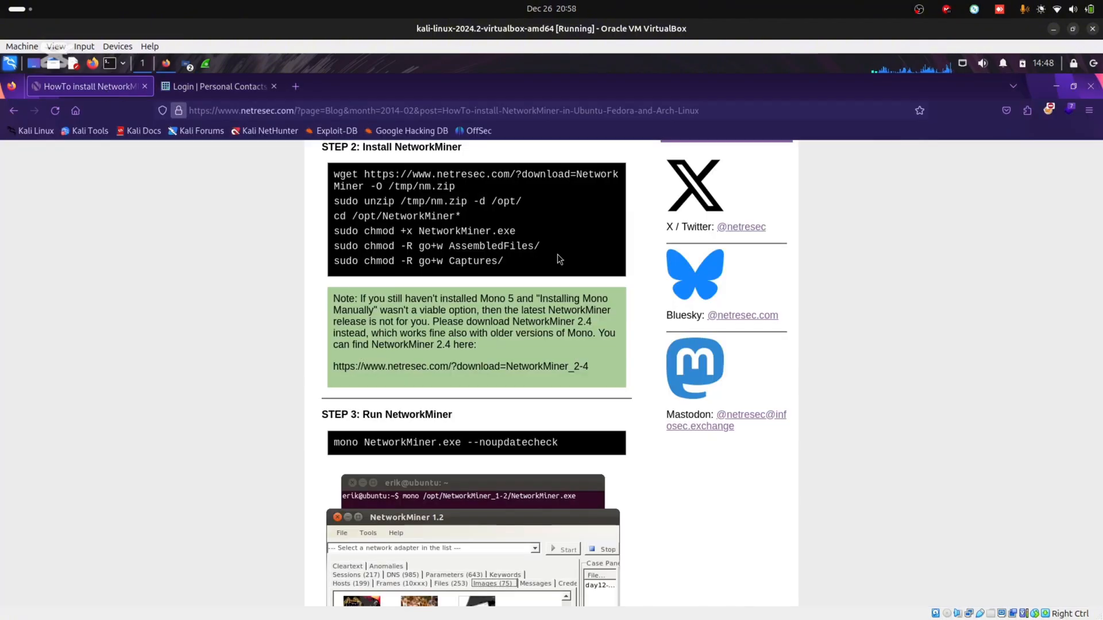
left_click_drag(1100, 409, 1100, 207)
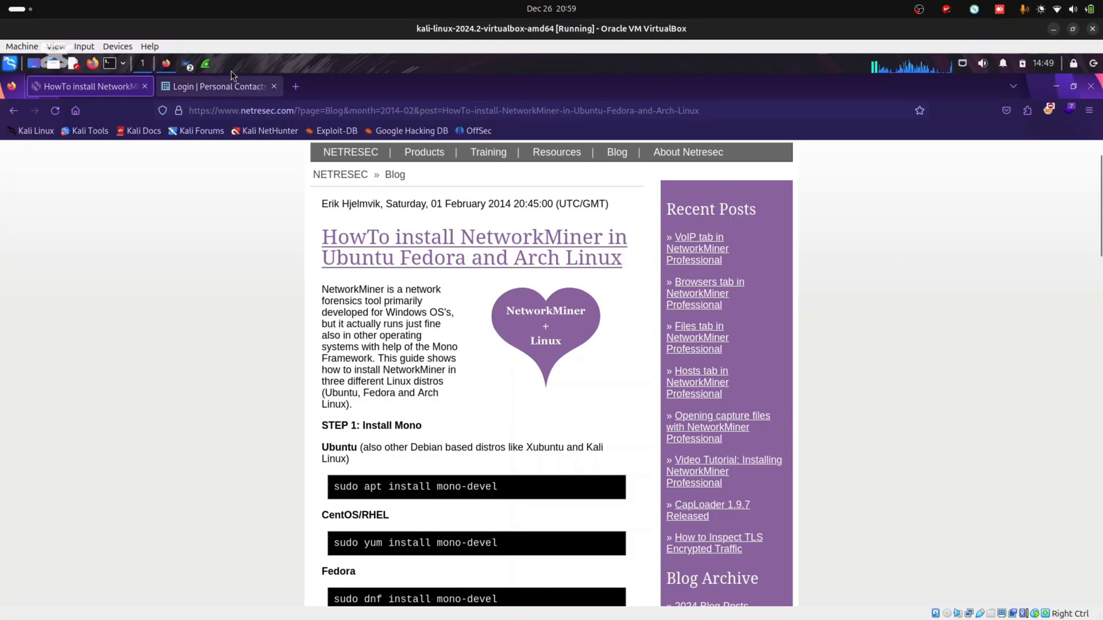
In Wireshark, select ARP packet 8 and then MDNS query packet 9
left_click(210, 62)
left_click(422, 215)
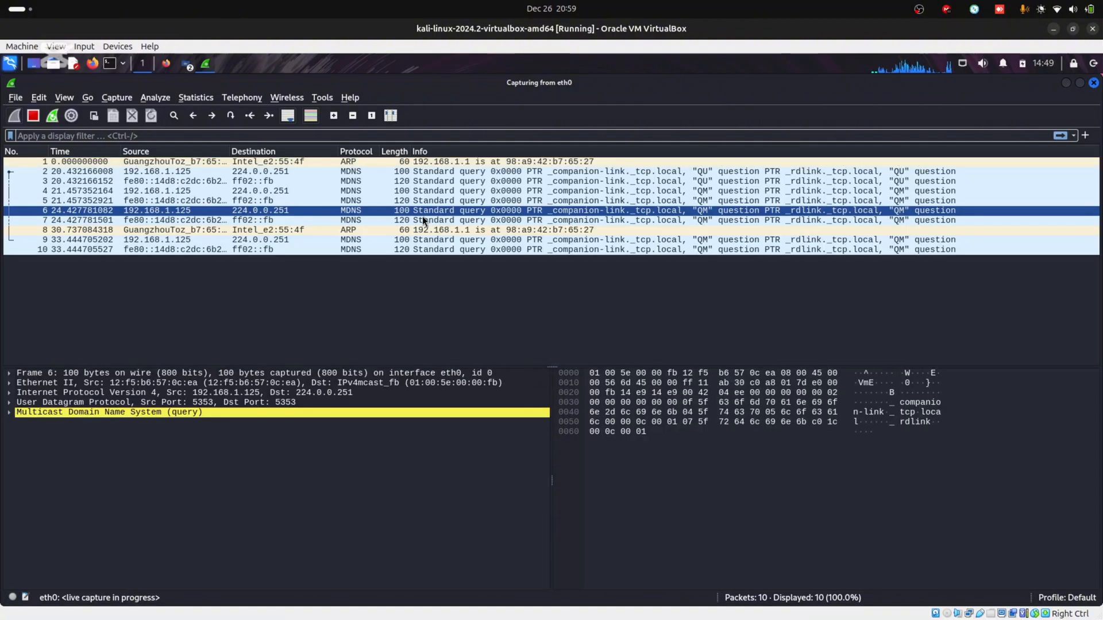
left_click(354, 232)
left_click(348, 240)
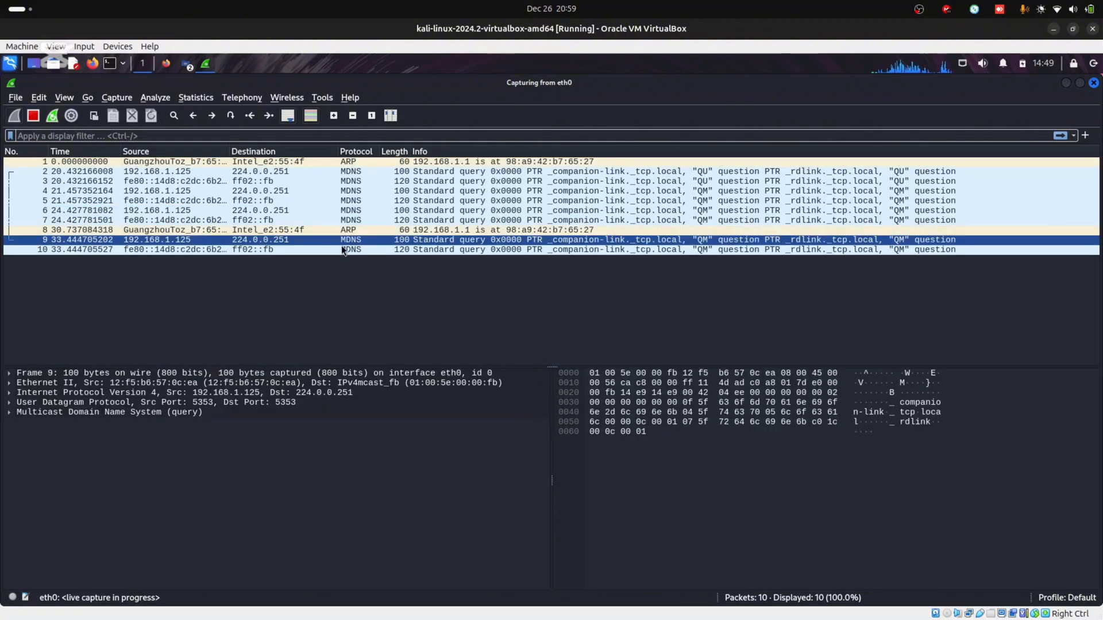
Expand packet 9's User Datagram Protocol and Multicast Domain Name System details
left_click(9, 413)
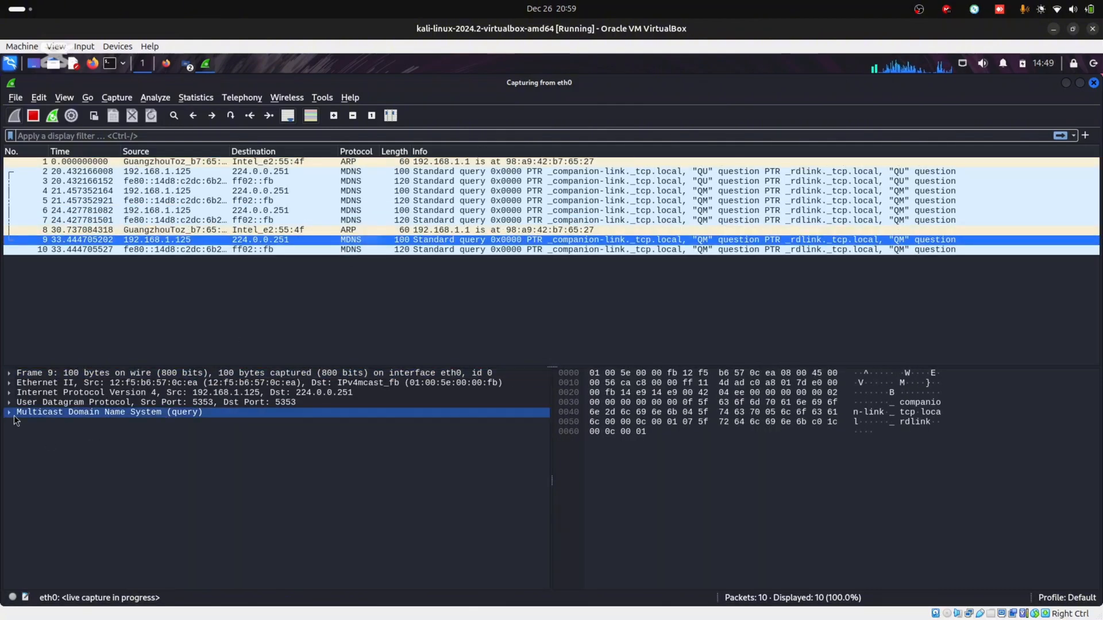
left_click(9, 413)
left_click(9, 403)
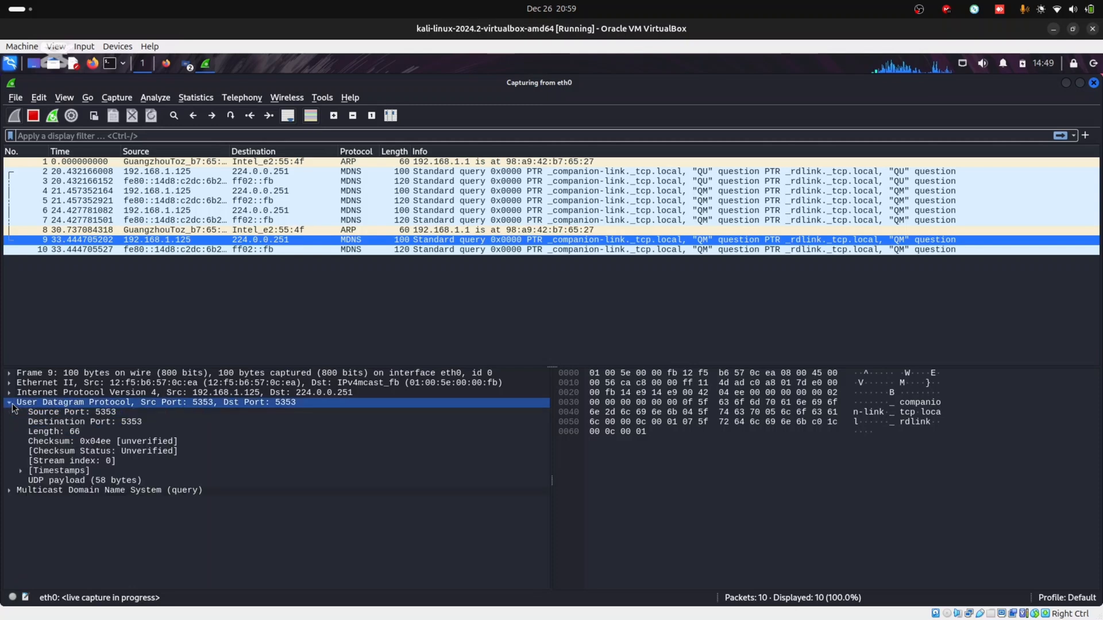
left_click(9, 403)
left_click(9, 403)
left_click(9, 402)
left_click(27, 413)
left_click(10, 414)
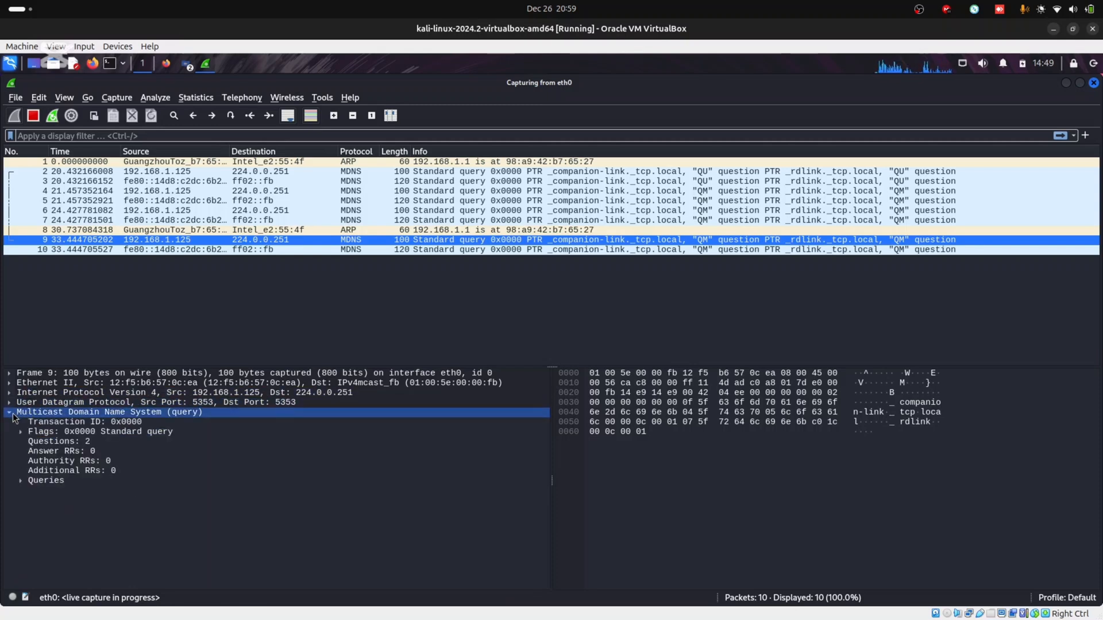
left_click(10, 413)
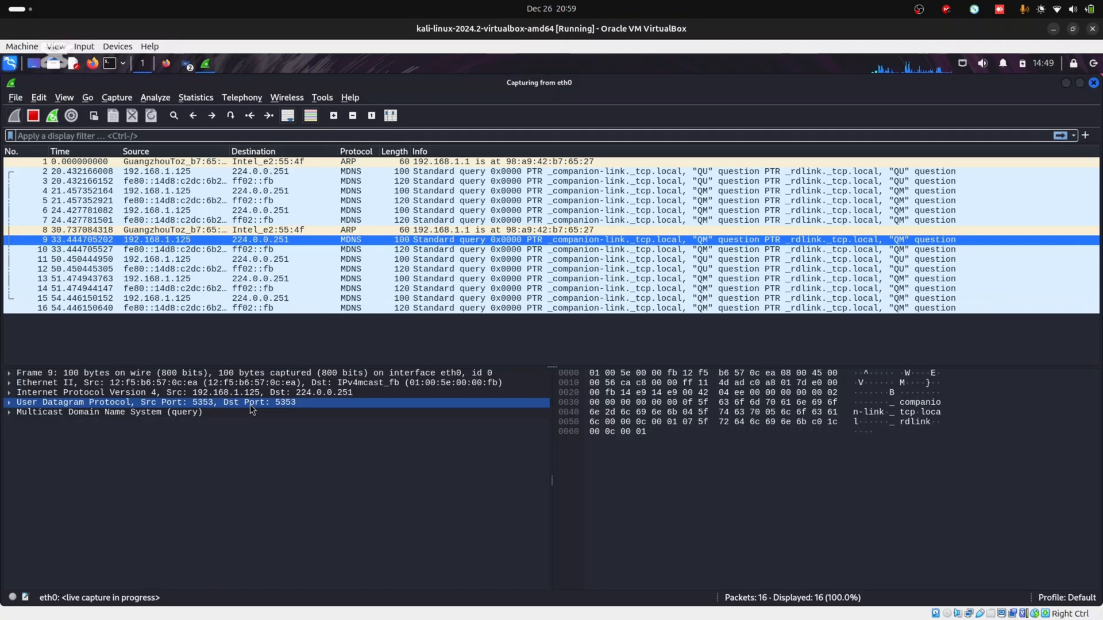
left_click(167, 65)
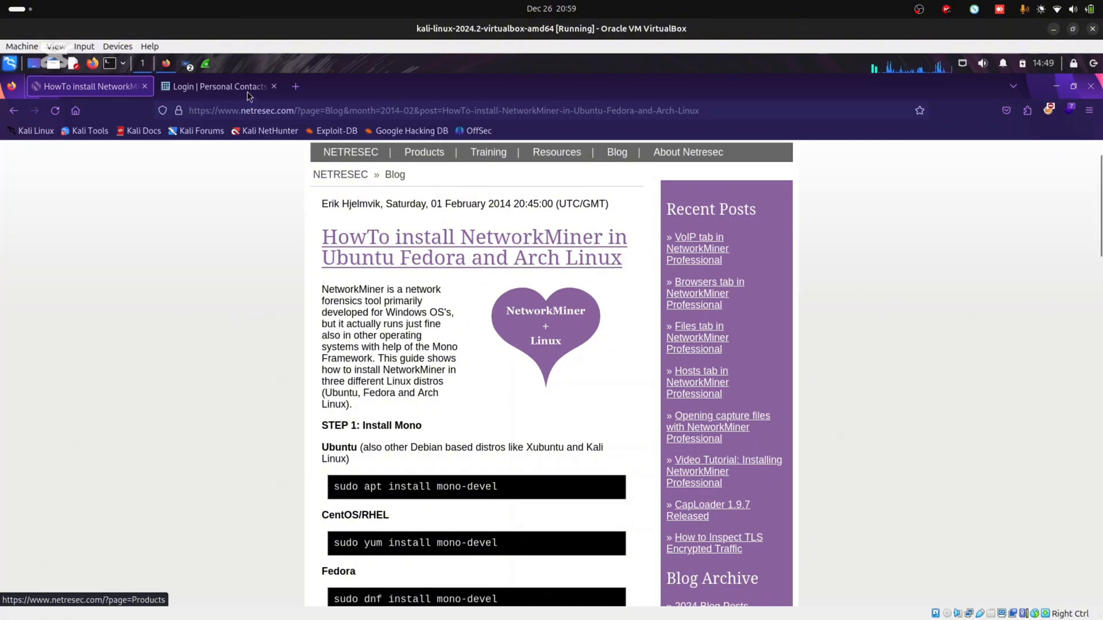
Scroll the NetworkMiner guide down from STEP 1 to STEP 2
left_click(209, 62)
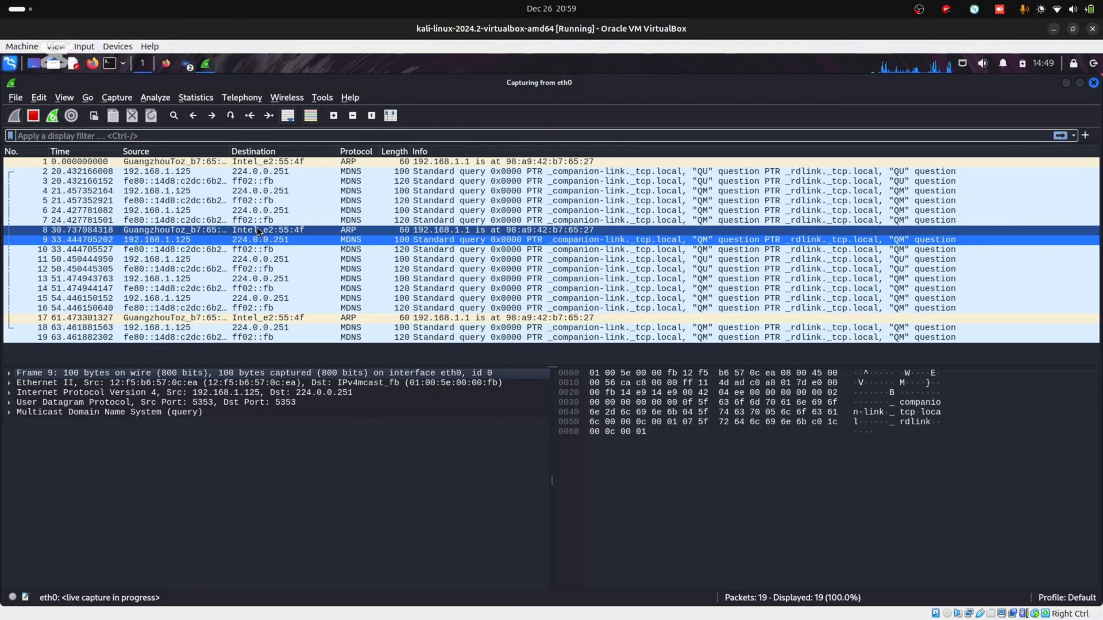
left_click(166, 63)
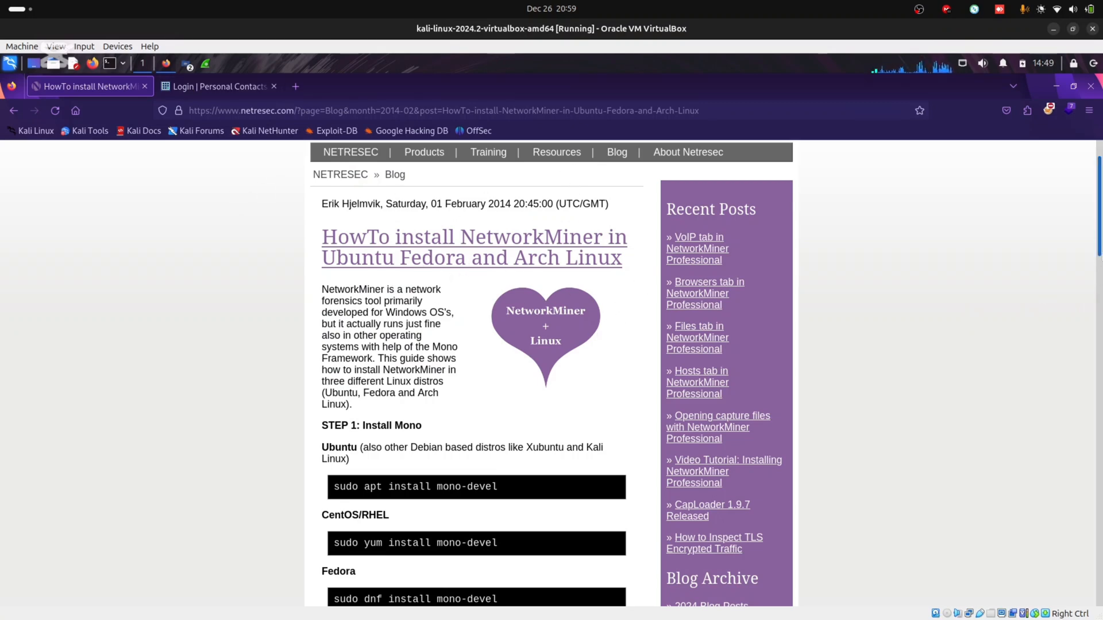
scroll(394, 292, "down", 5)
scroll(477, 373, "up", 6)
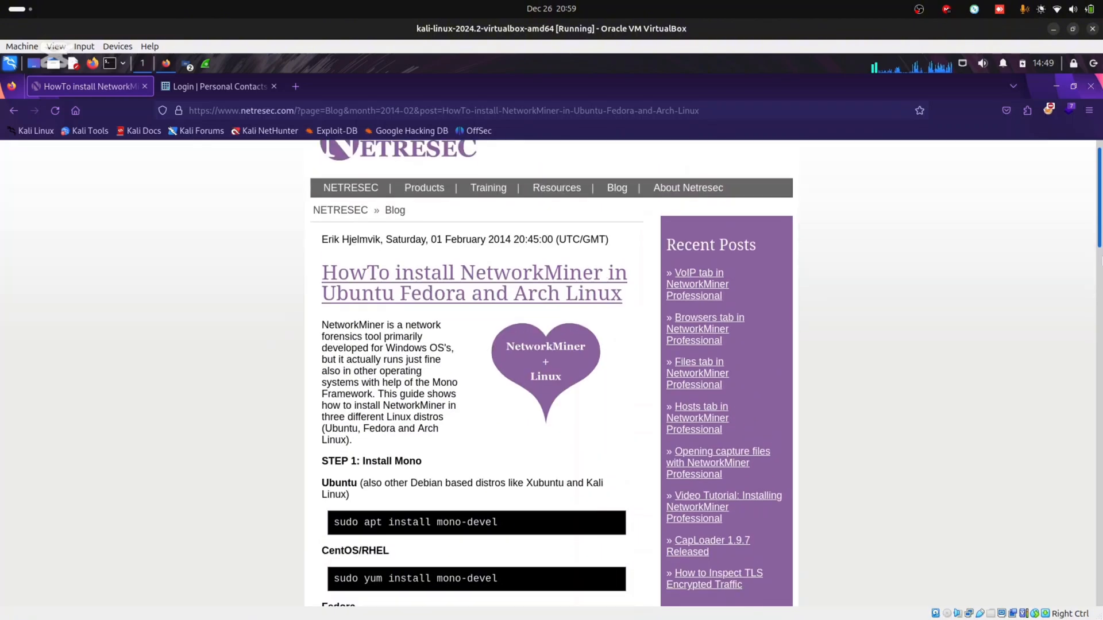
scroll(477, 373, "down", 4)
scroll(551, 373, "down", 1)
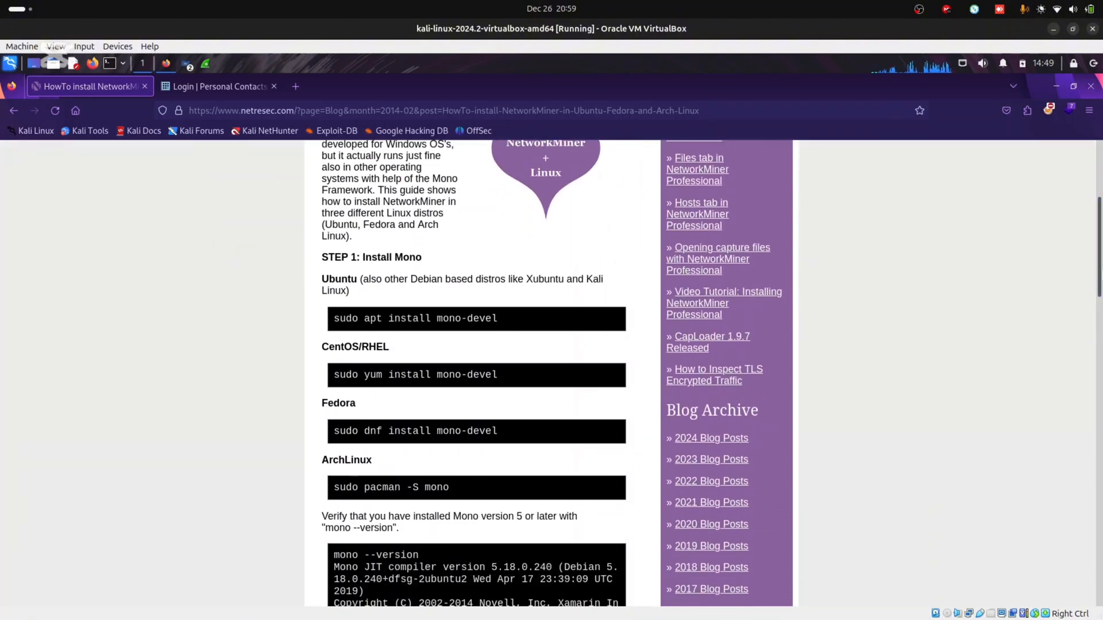
scroll(454, 211, "down", 2)
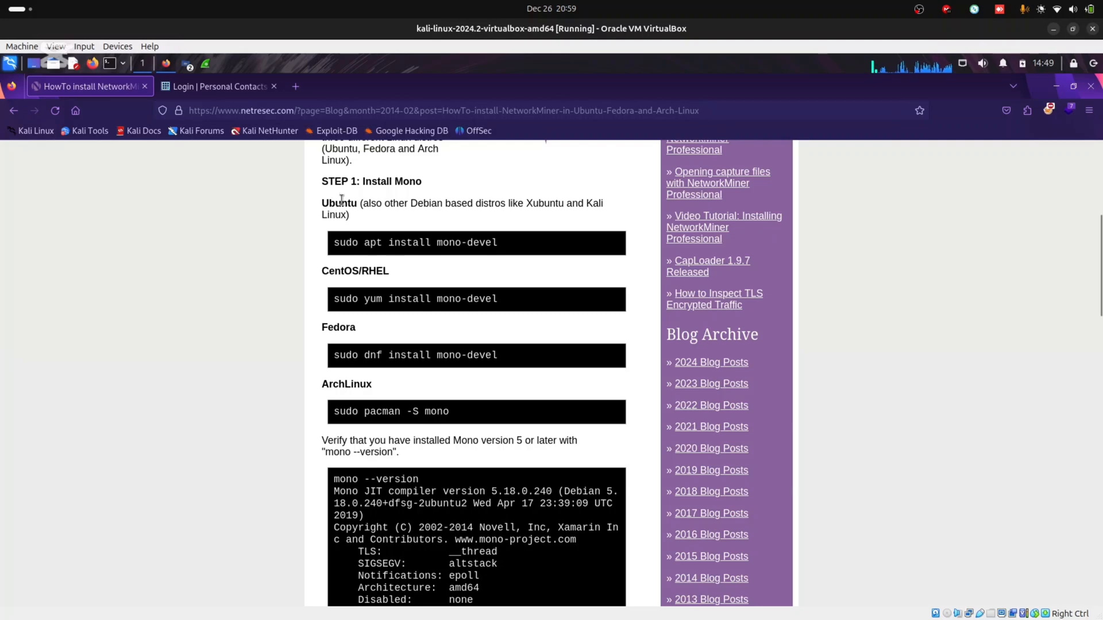
left_click_drag(319, 206, 360, 206)
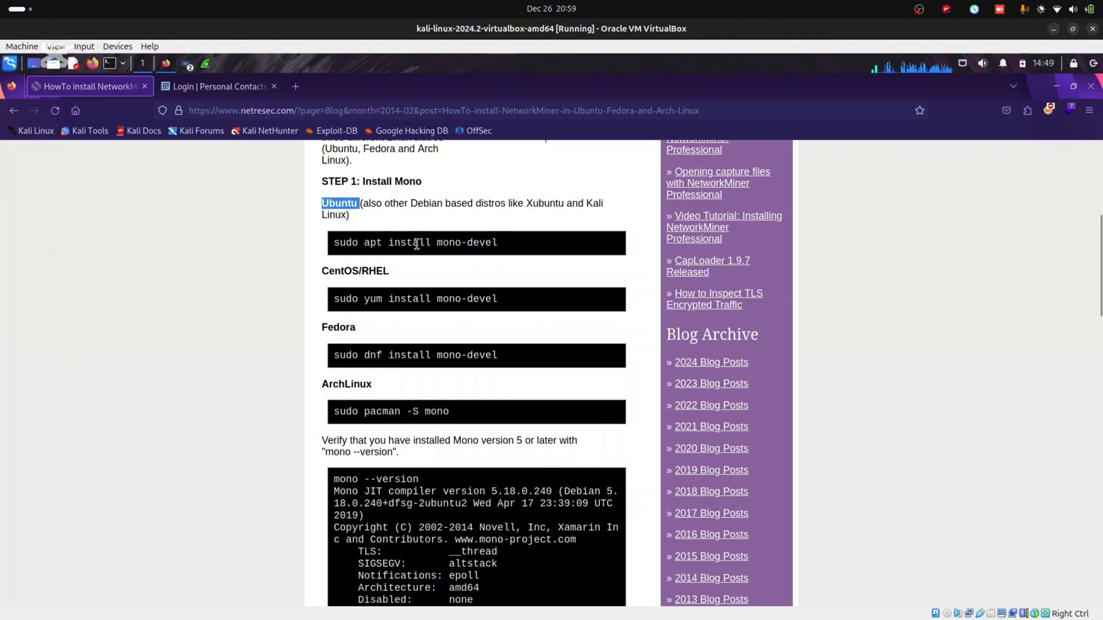
left_click_drag(1100, 277, 1098, 417)
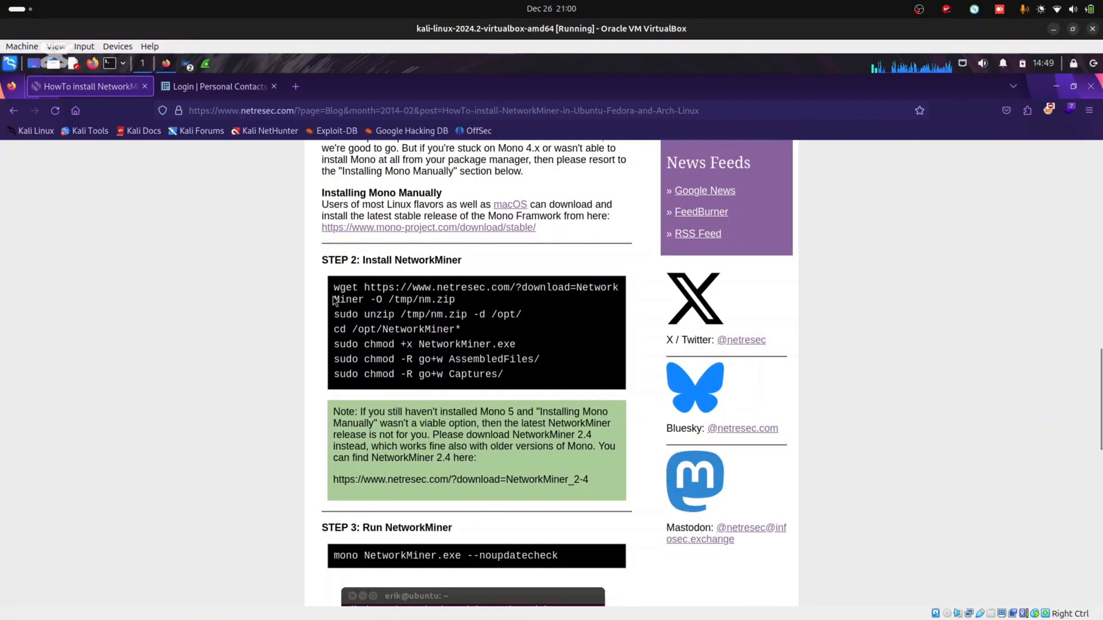
scroll(356, 402, "down", 3)
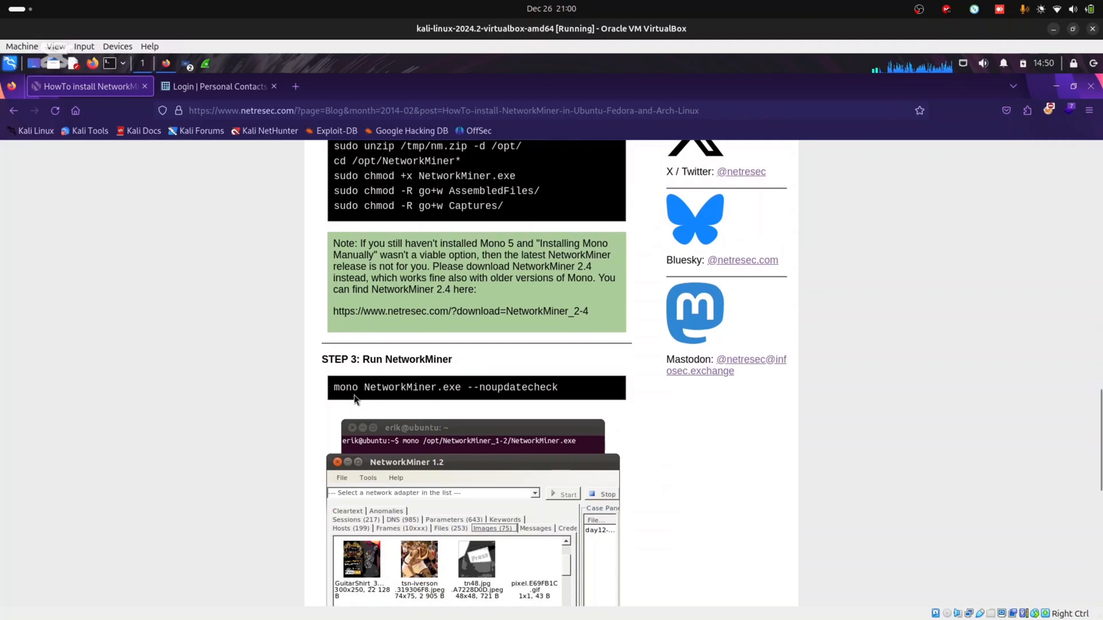
left_click_drag(1098, 405, 1099, 357)
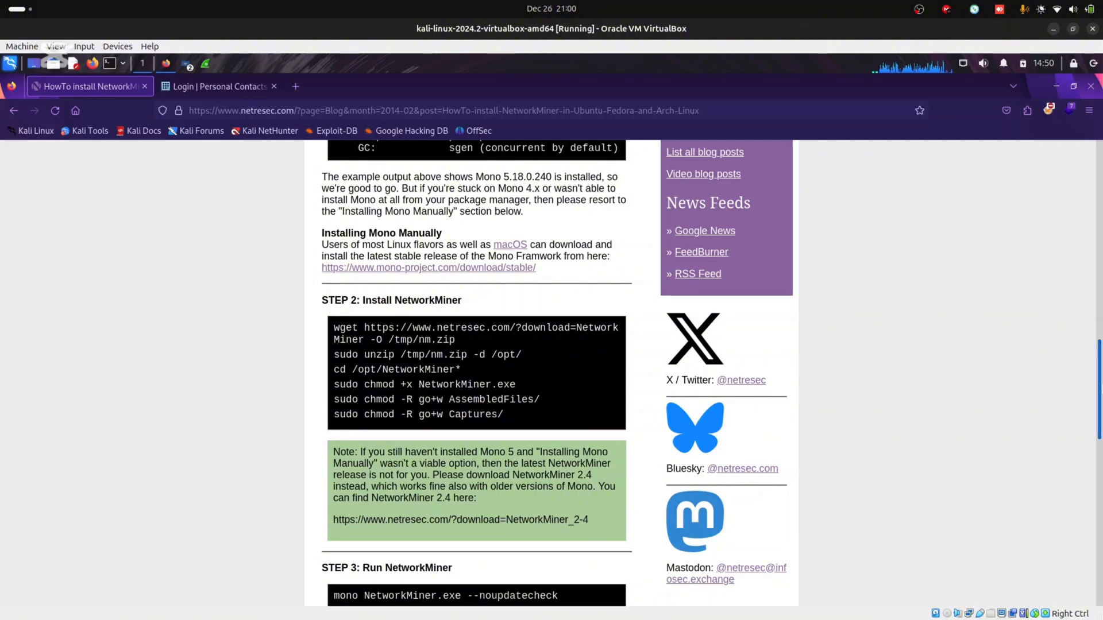
scroll(357, 319, "down", 1)
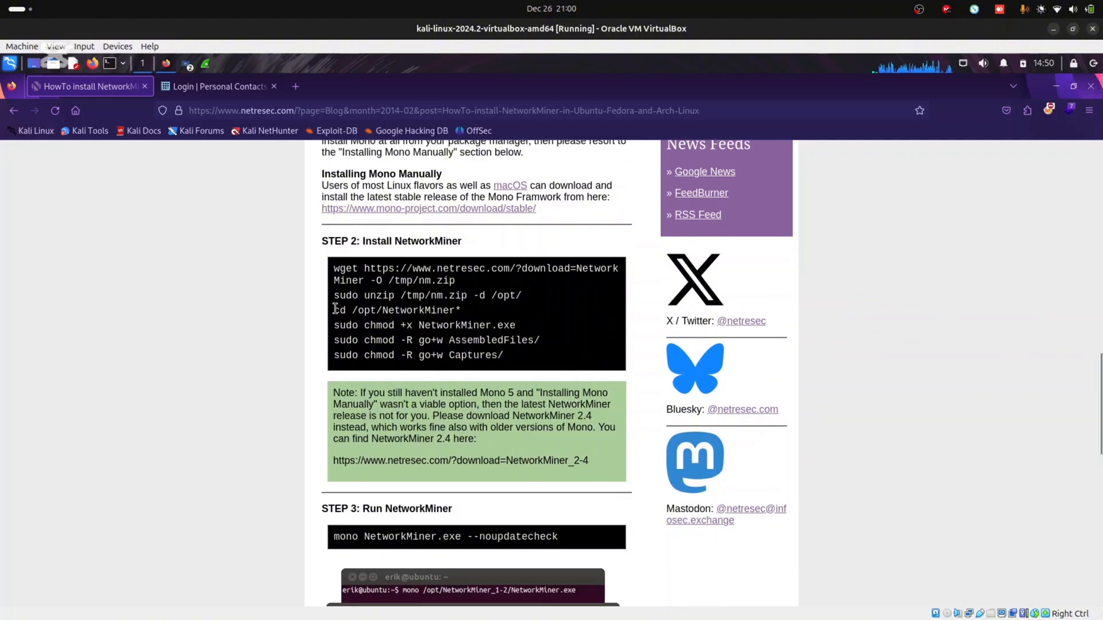
Copy the 'cd /opt/NetworkMiner*' command line from STEP 2
left_click_drag(335, 309, 459, 310)
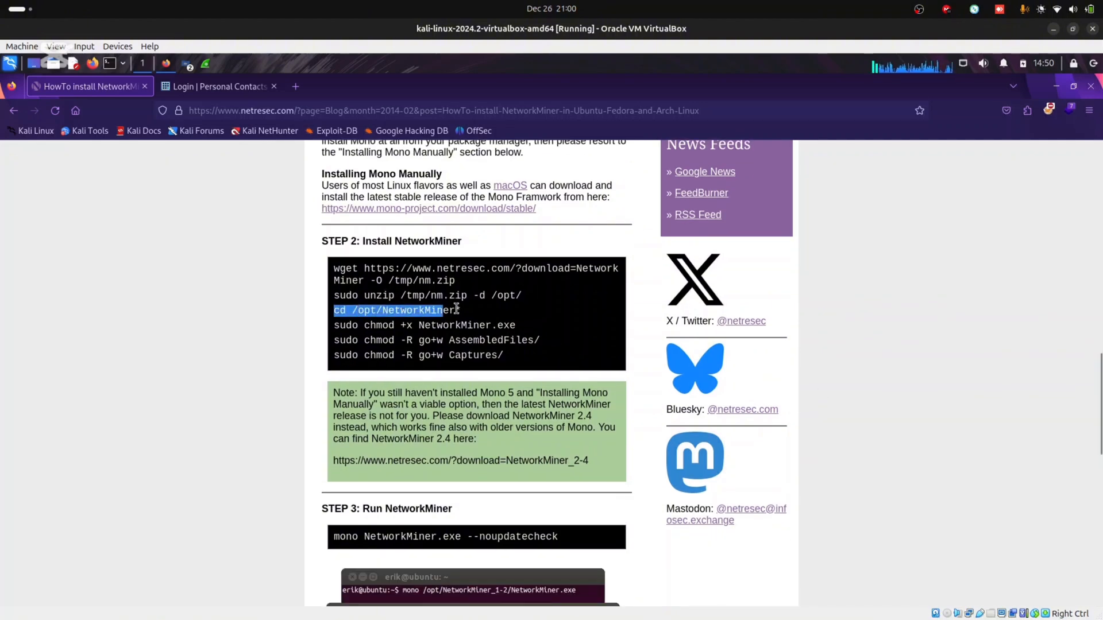
right_click(399, 310)
left_click(433, 320)
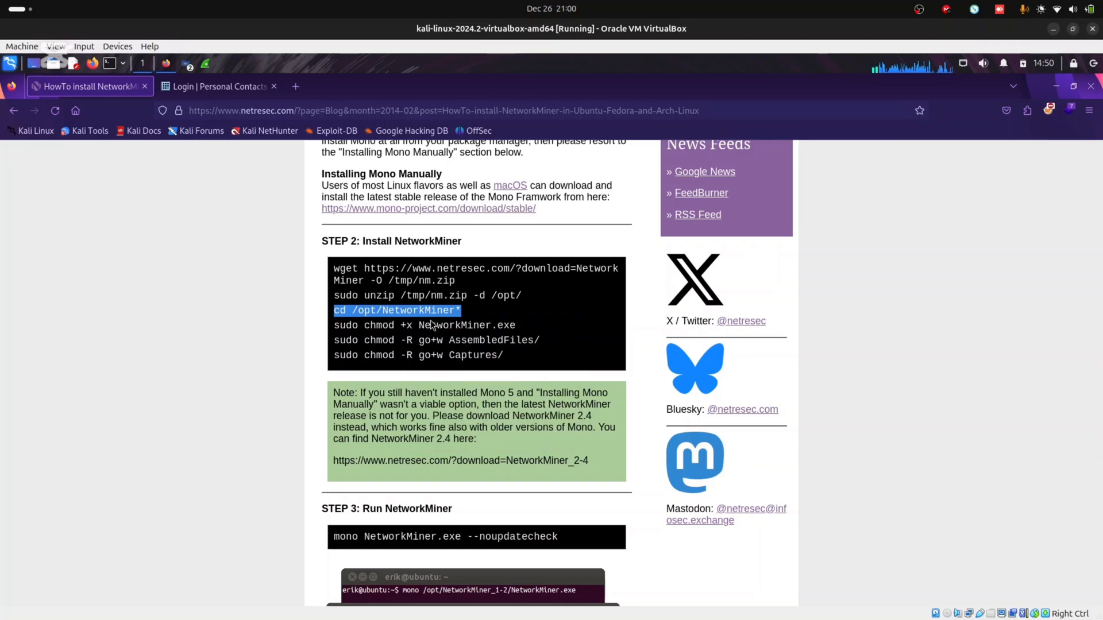
In a new terminal, paste and run the cd /opt/NetworkMiner* command
left_click(107, 67)
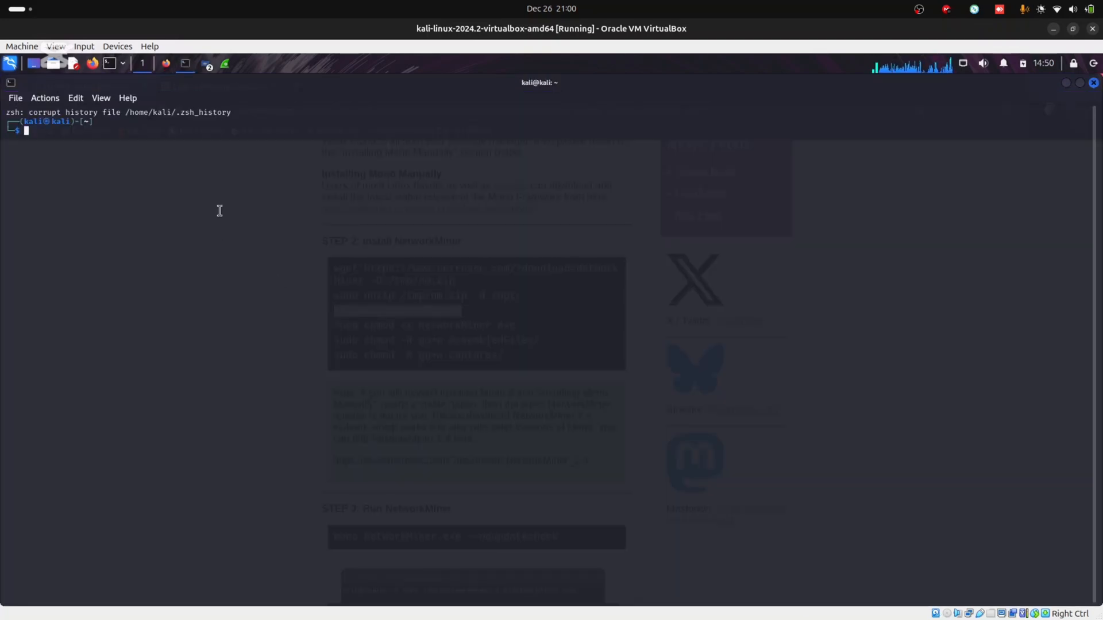
right_click(220, 211)
left_click(267, 239)
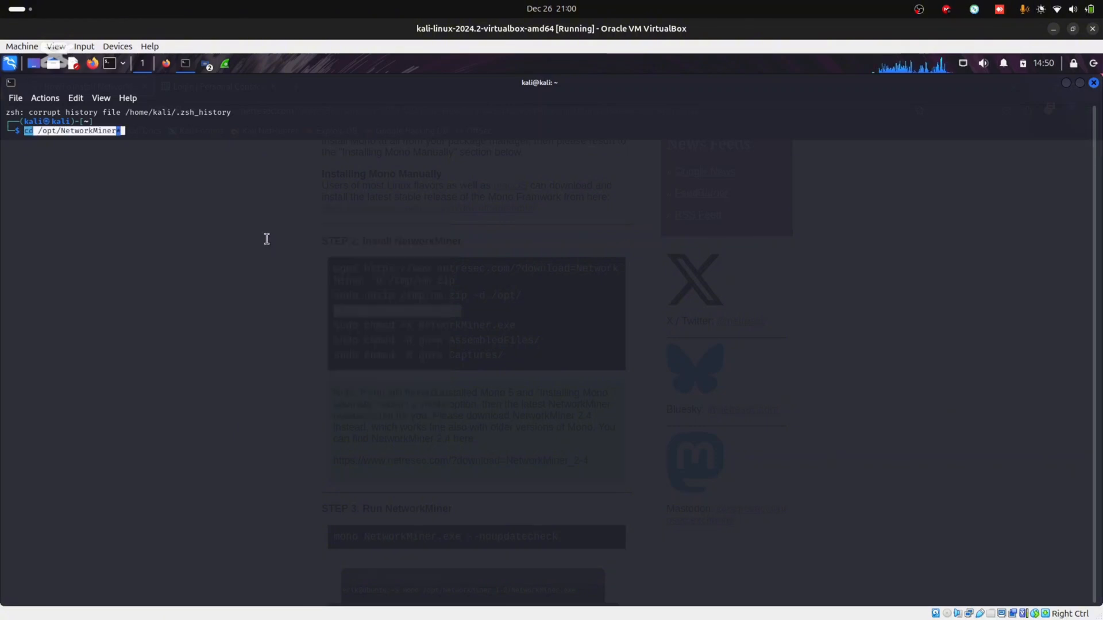
key("ctrl+plus")
key("ctrl+plus")
key("Return")
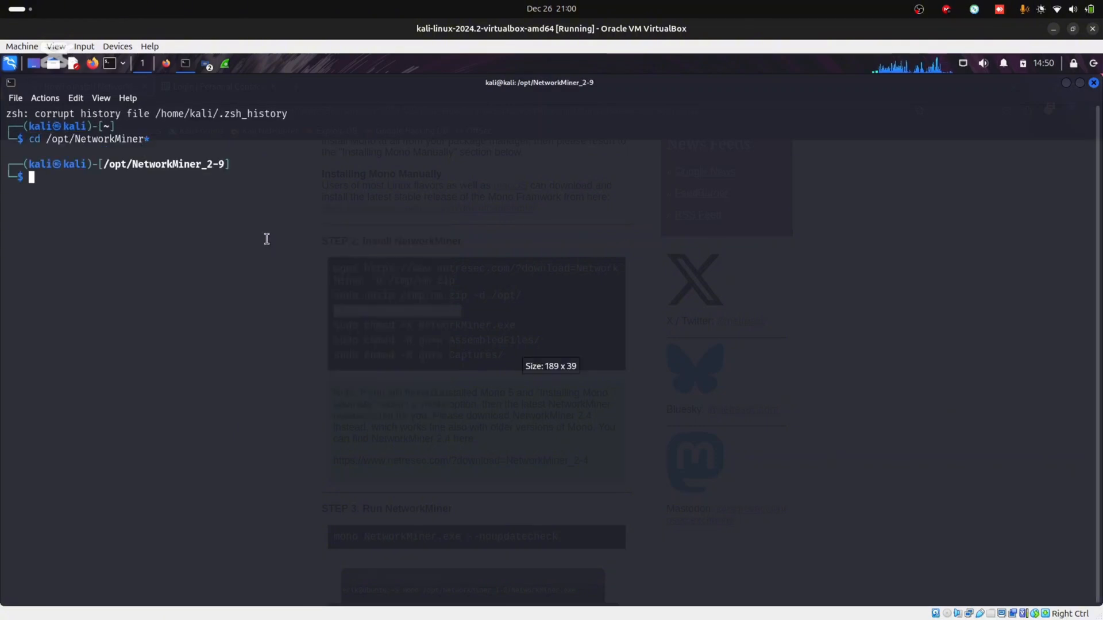
Copy 'mono NetworkMiner.exe --noupdatecheck' from the guide, paste it into the terminal and run it
left_click(166, 64)
scroll(373, 376, "down", 3)
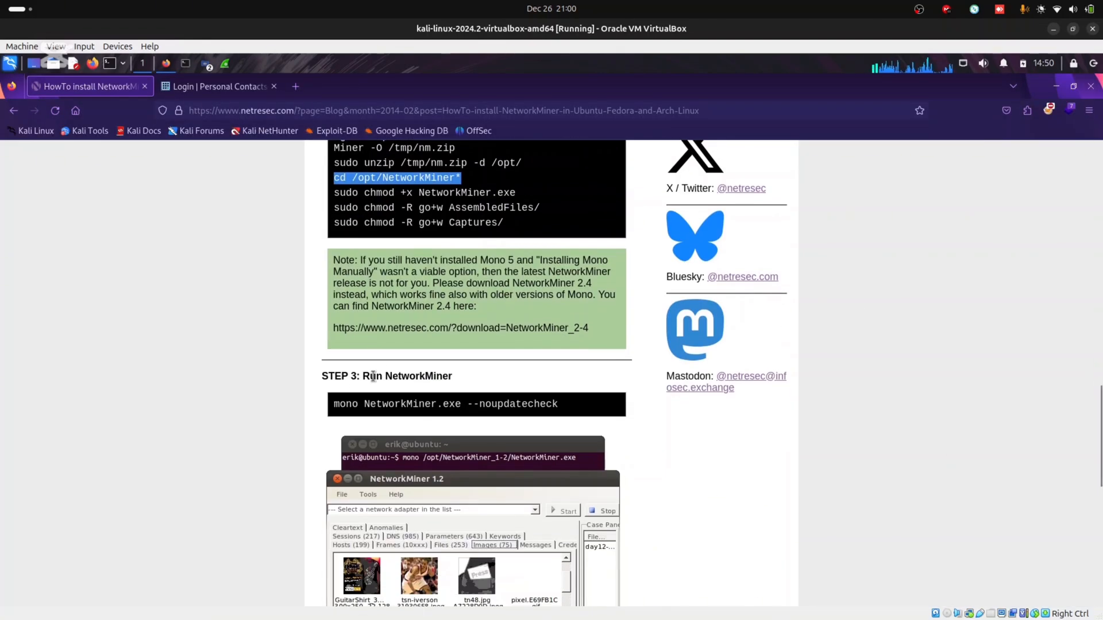
left_click_drag(333, 404, 554, 404)
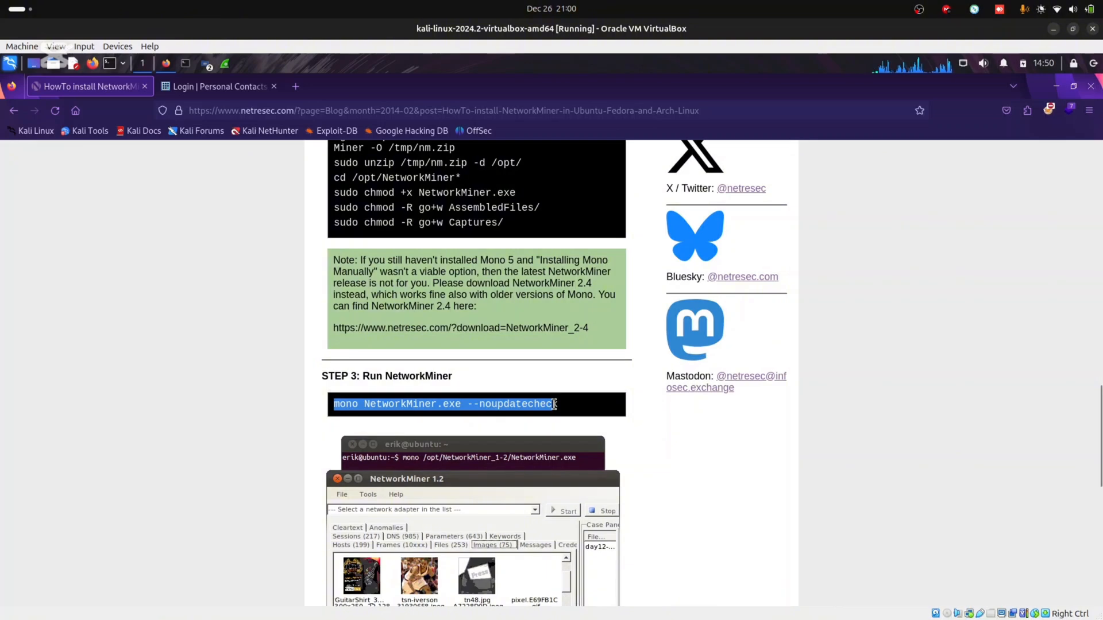
right_click(555, 406)
left_click(579, 420)
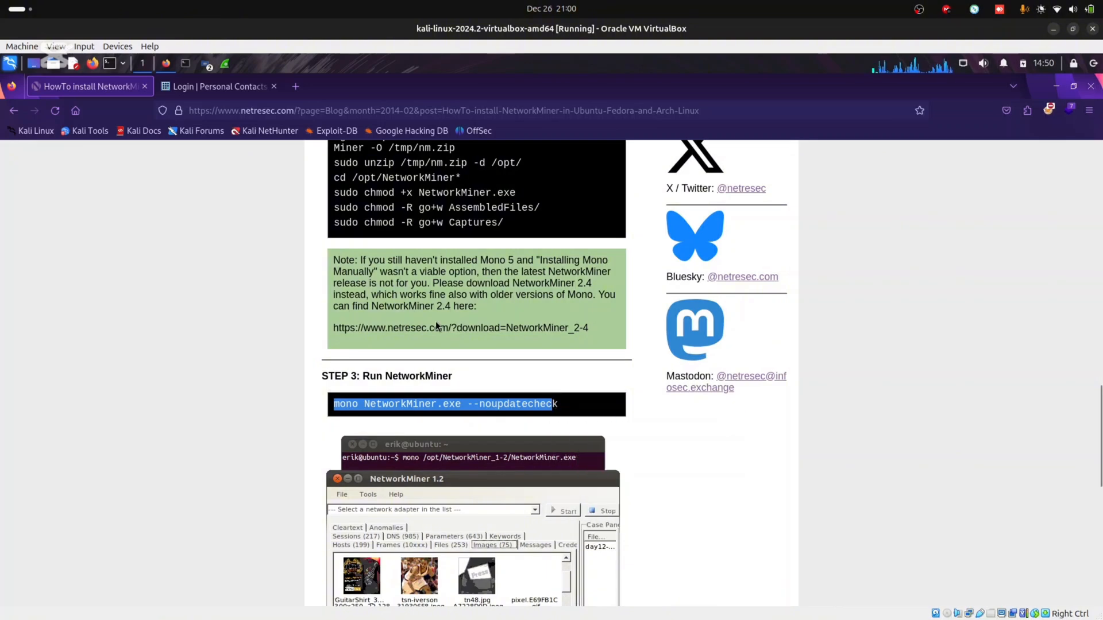
left_click(186, 65)
right_click(241, 186)
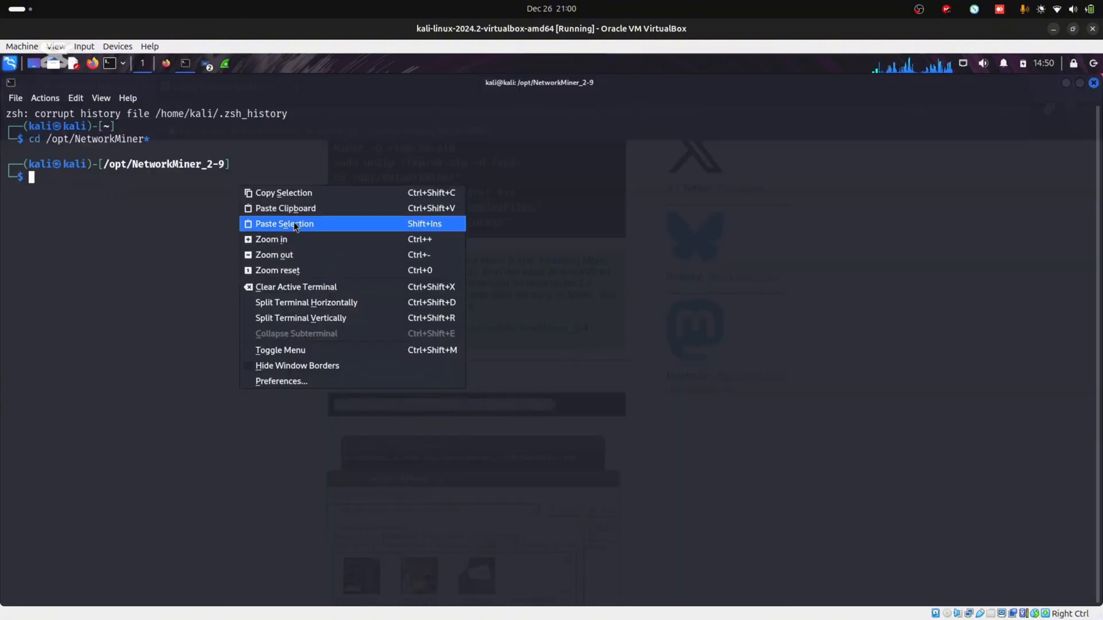
left_click(294, 224)
key("Right")
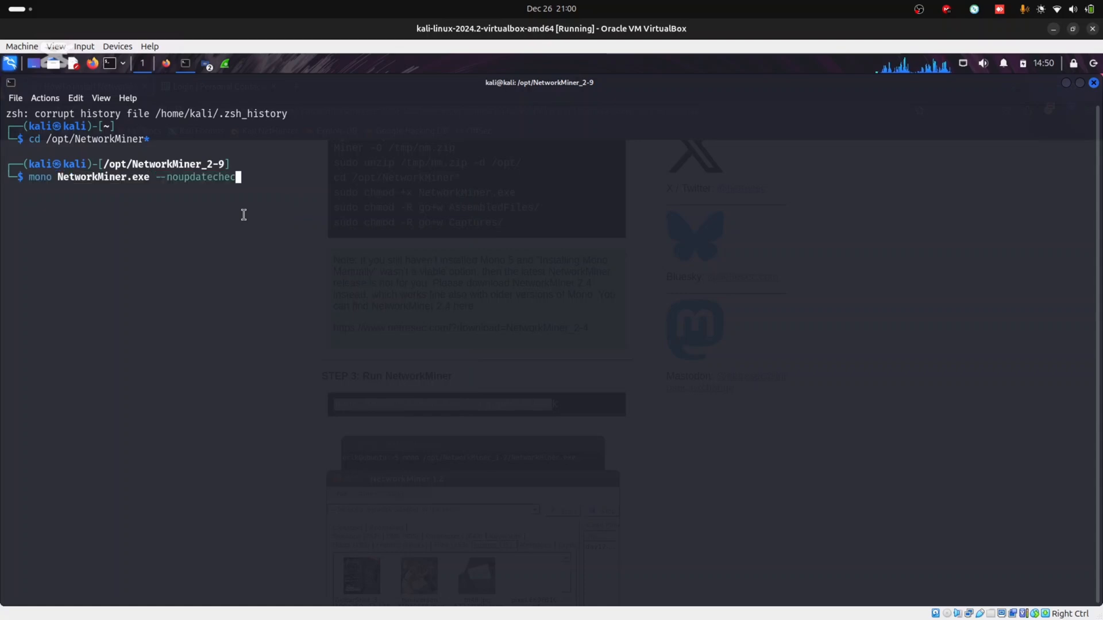
type("k")
key("Return")
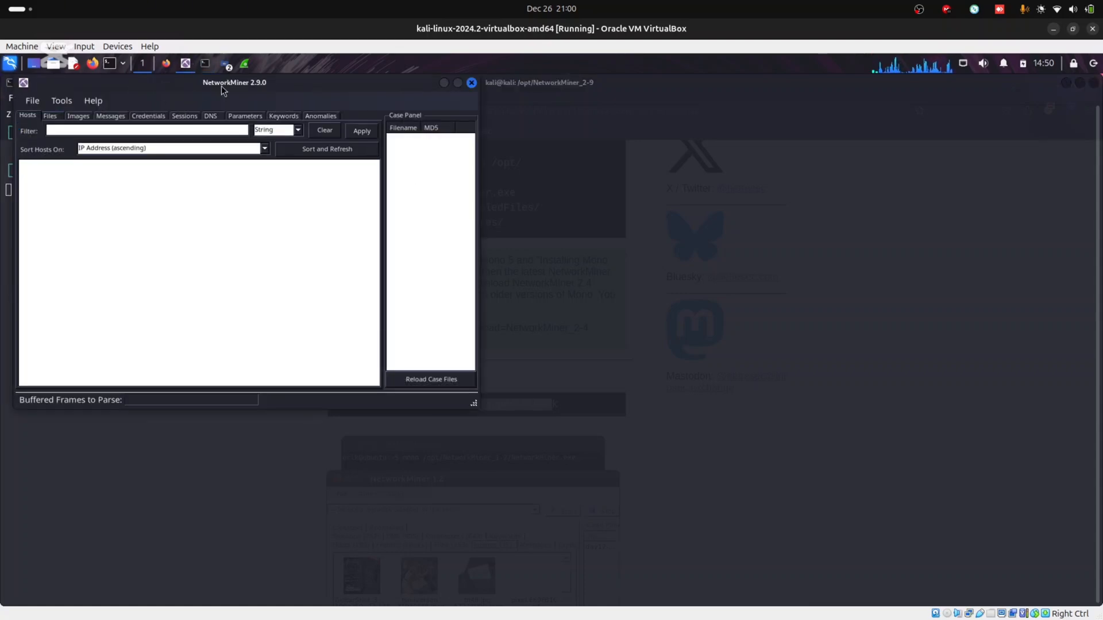
Browse NetworkMiner's empty Images, Files, Messages, Credentials, Sessions, DNS and Parameters tabs, then minimize it
left_click_drag(221, 85, 345, 158)
left_click(191, 182)
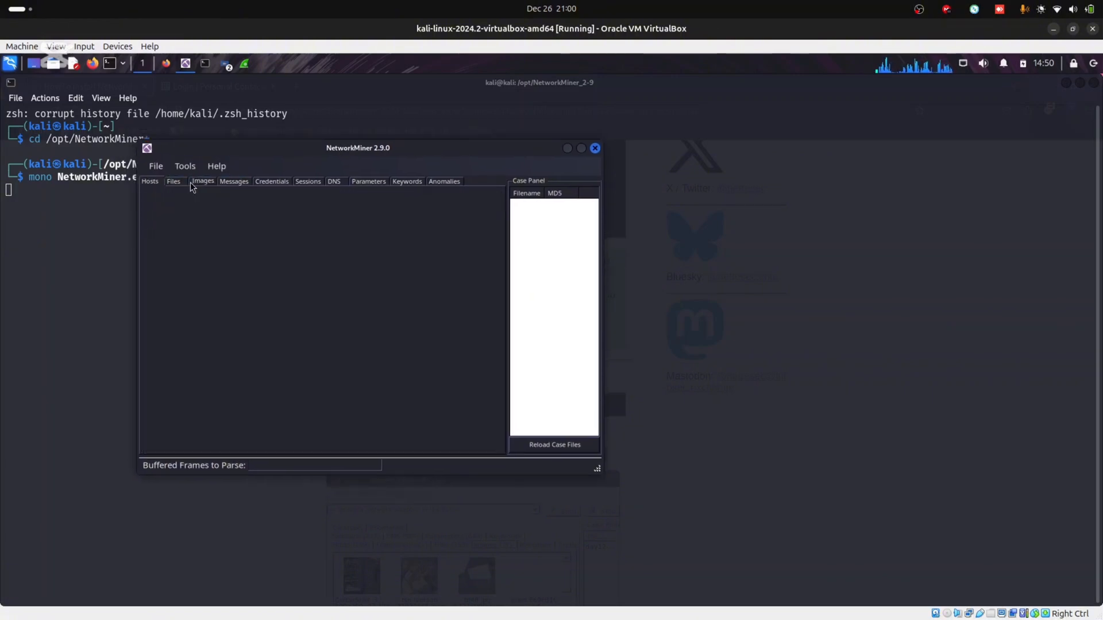
left_click(173, 181)
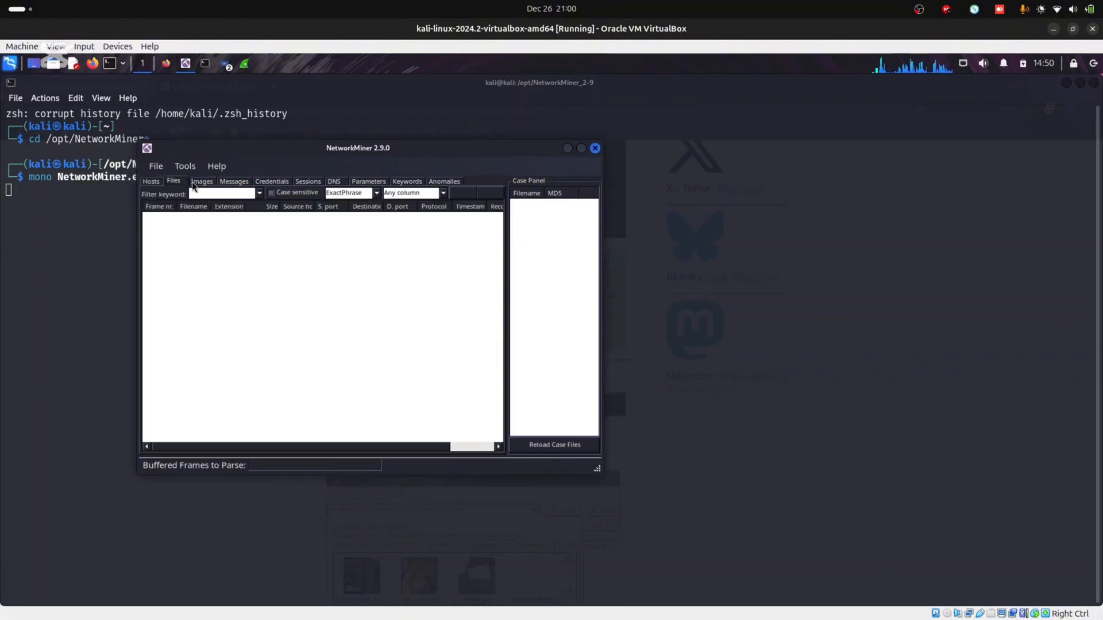
left_click(233, 182)
left_click(272, 182)
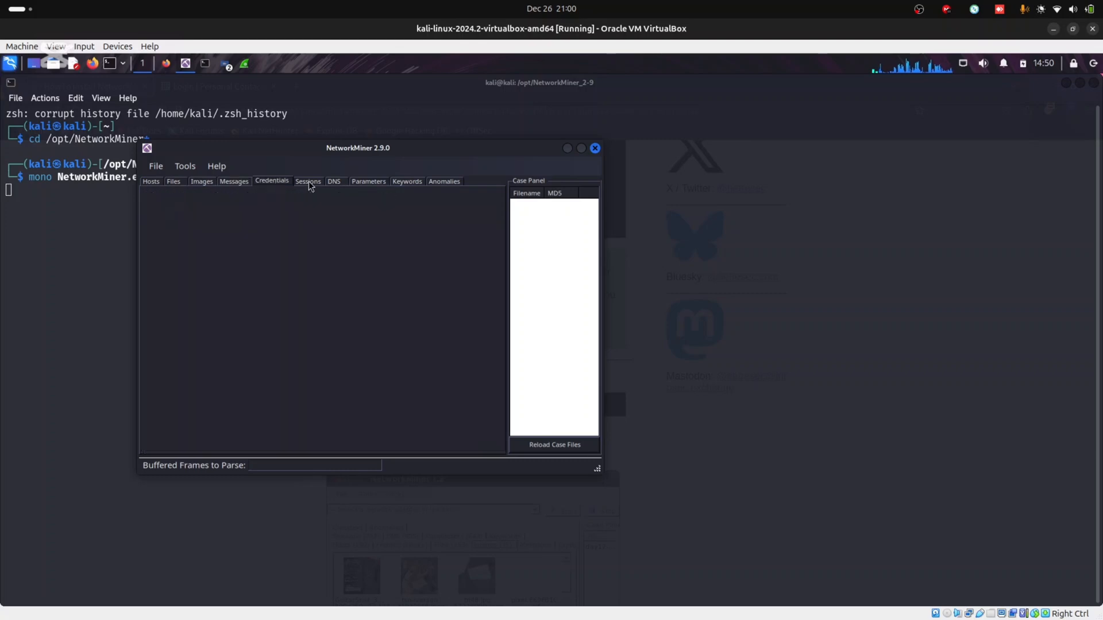
left_click(308, 182)
left_click(334, 181)
left_click(367, 181)
left_click(151, 181)
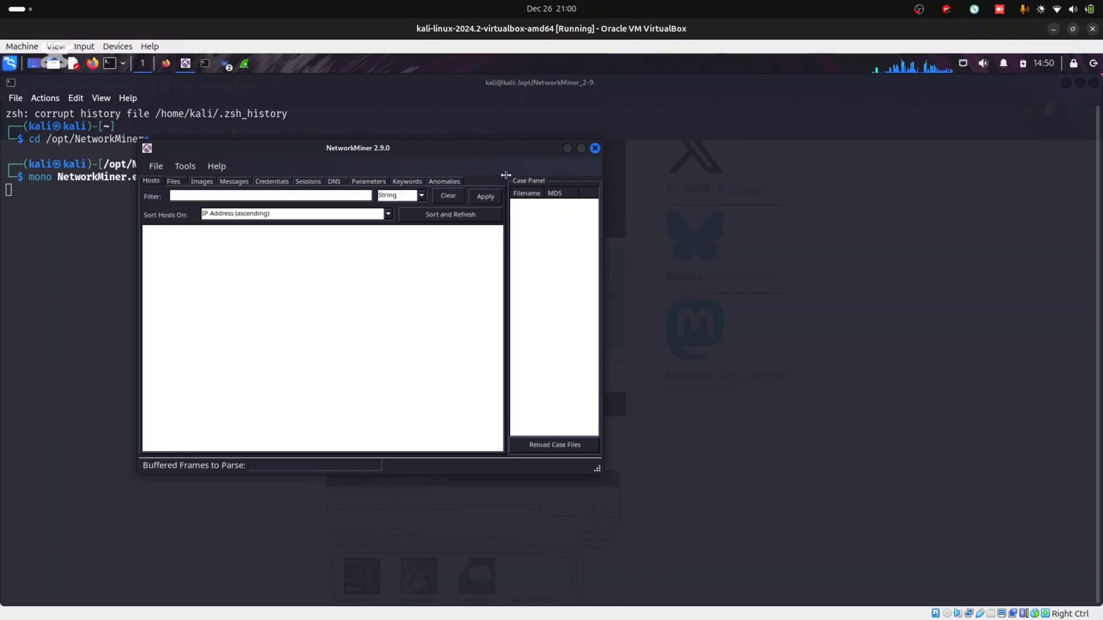
left_click(566, 149)
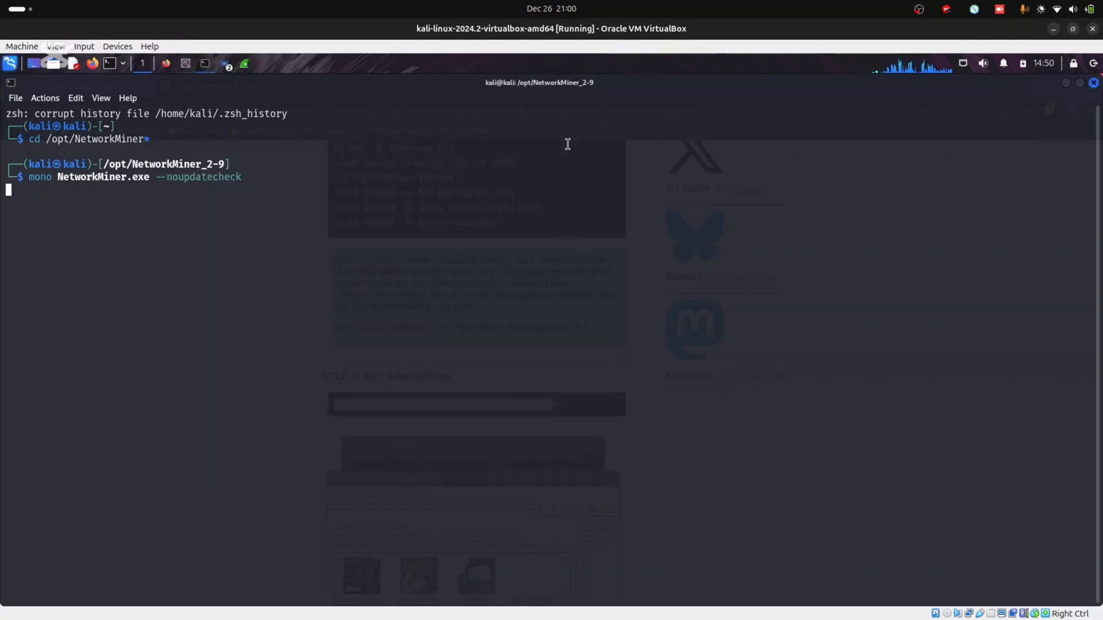
left_click(1064, 83)
On the Login page, view the padlock info showing the connection is not secure
left_click(205, 88)
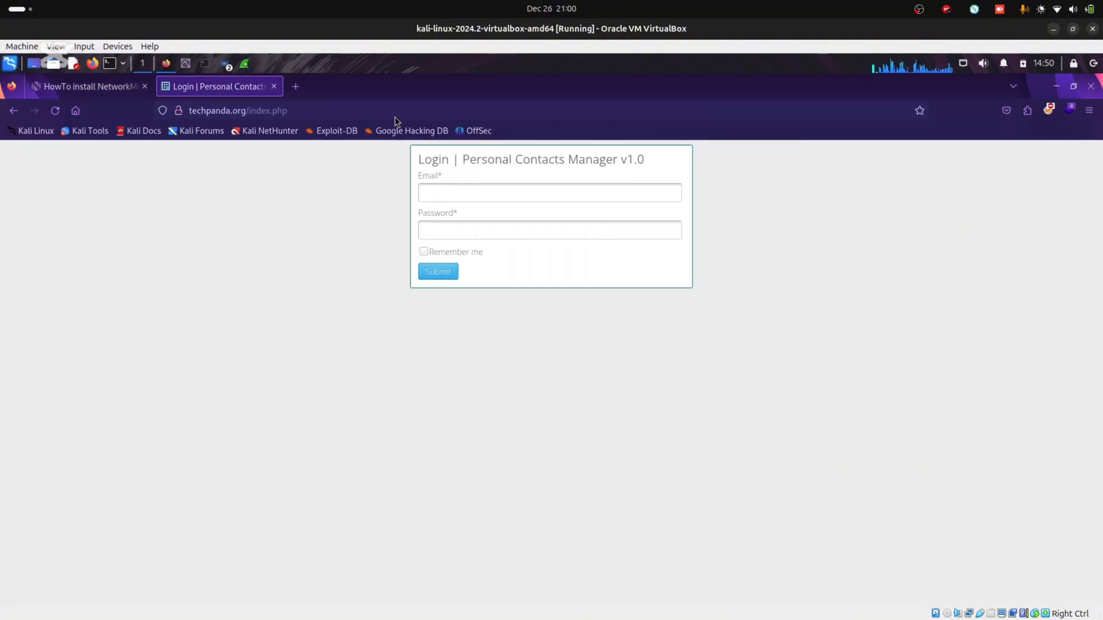
left_click(88, 89)
left_click(226, 89)
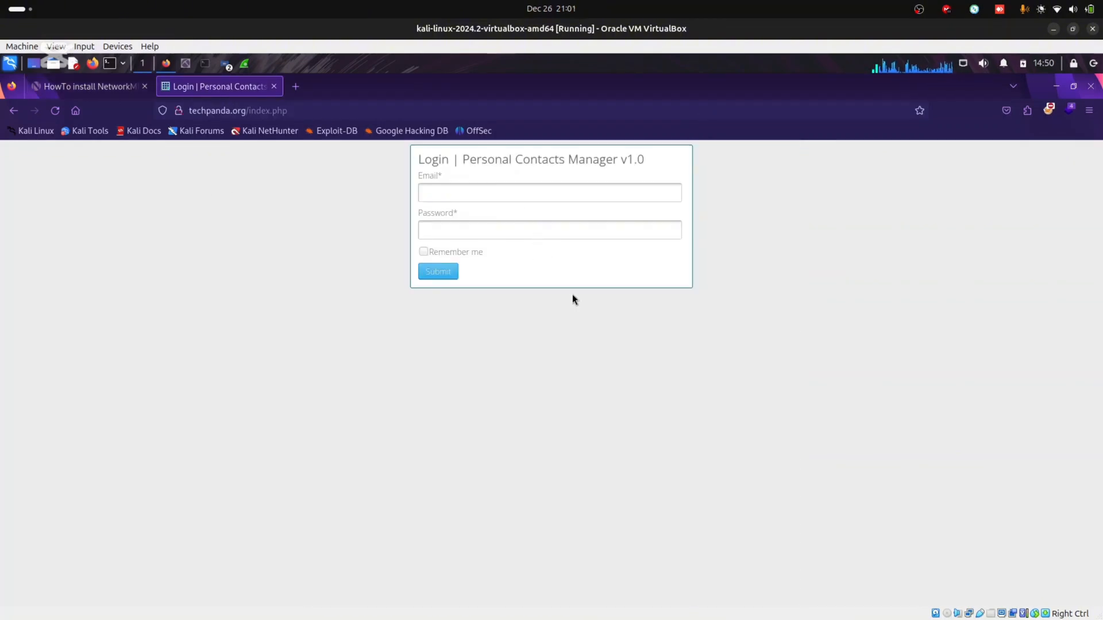
left_click(456, 195)
left_click(207, 148)
left_click(179, 111)
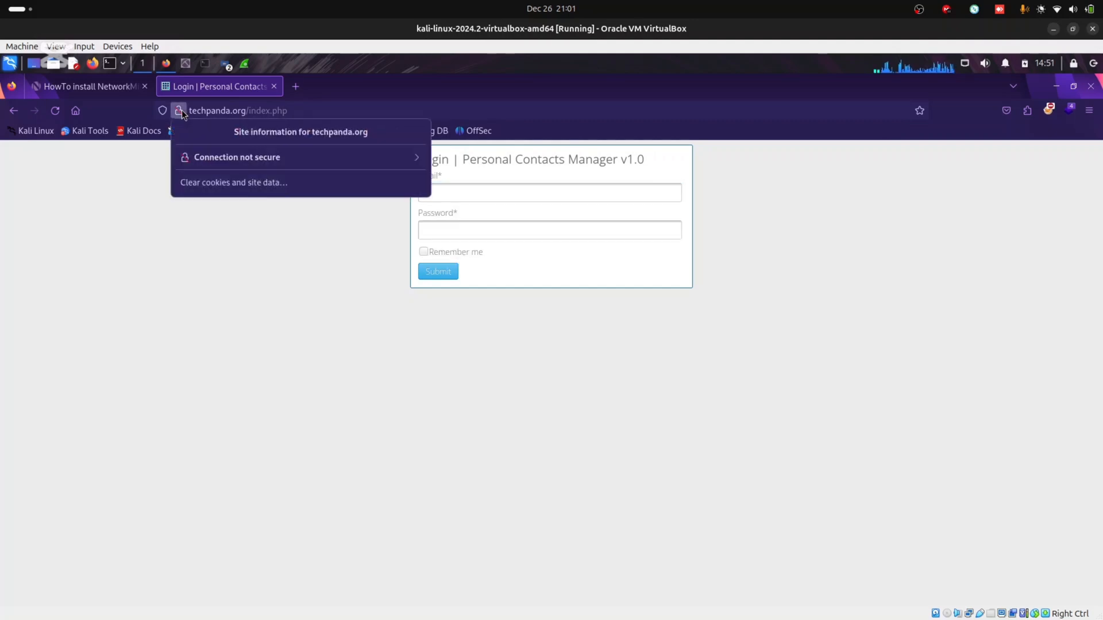
left_click(357, 160)
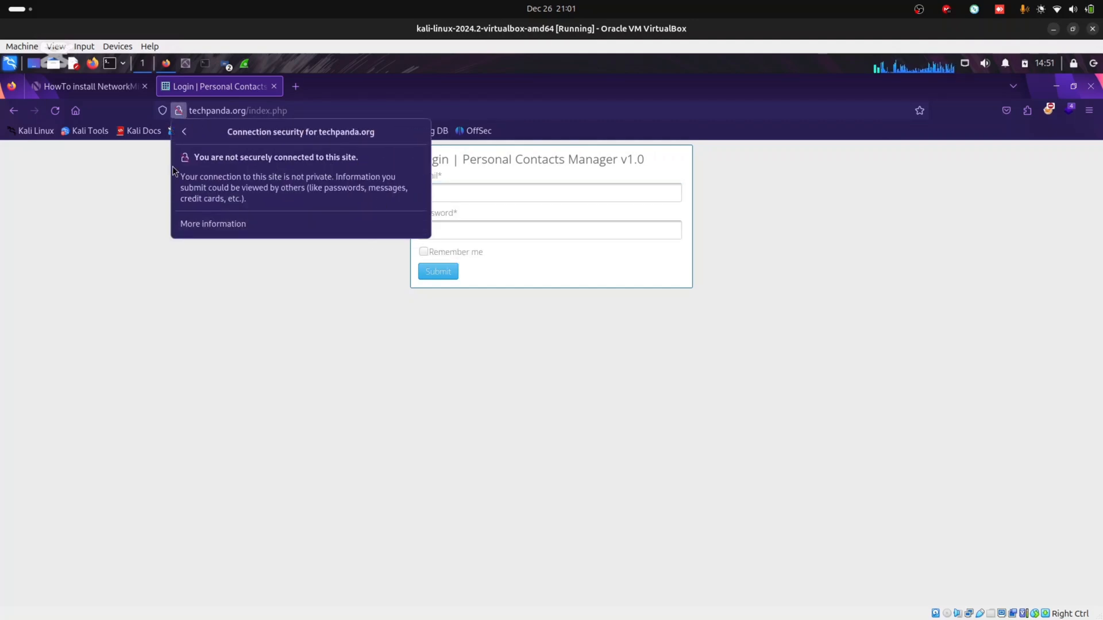
left_click(184, 132)
left_click(301, 267)
Focus the login Email field, dismissing Firefox's insecure-login warnings
left_click(462, 193)
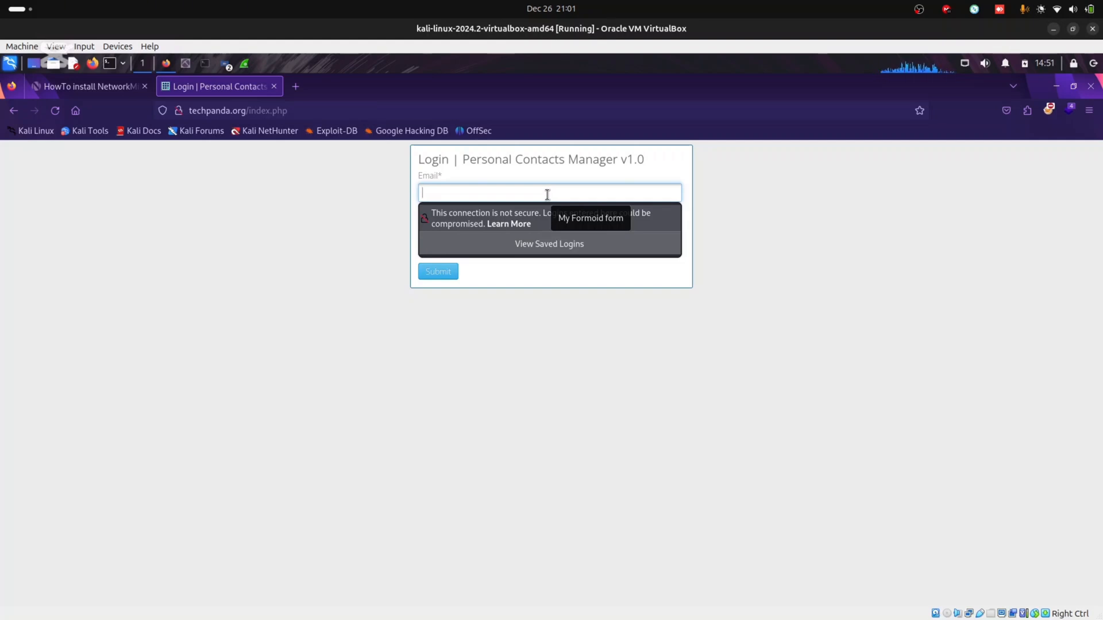
left_click(798, 240)
left_click(482, 231)
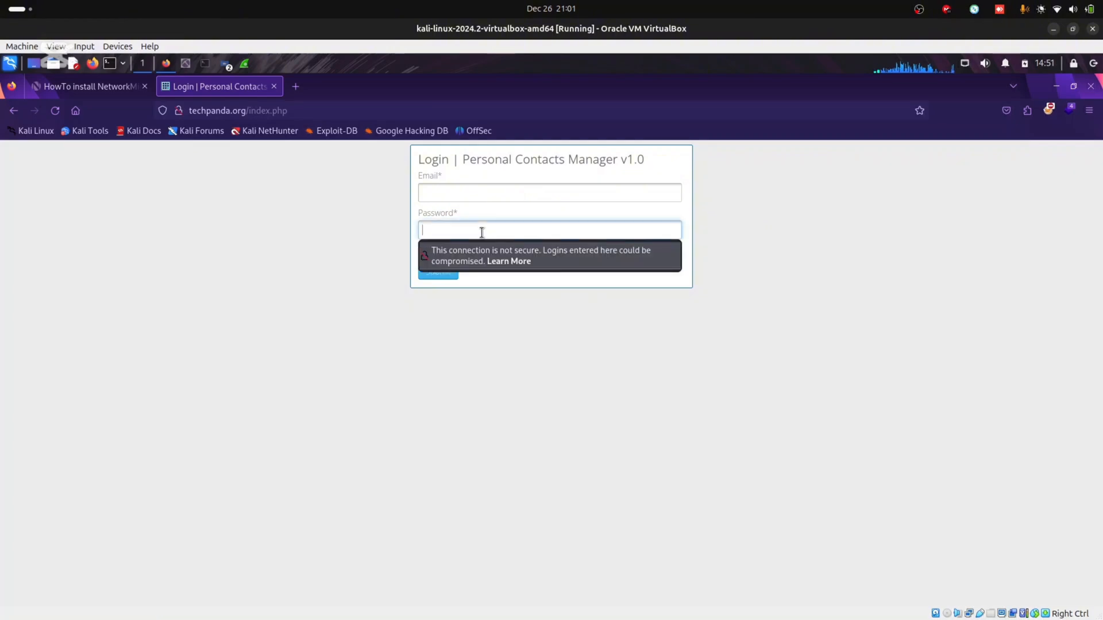
left_click(483, 192)
left_click(717, 340)
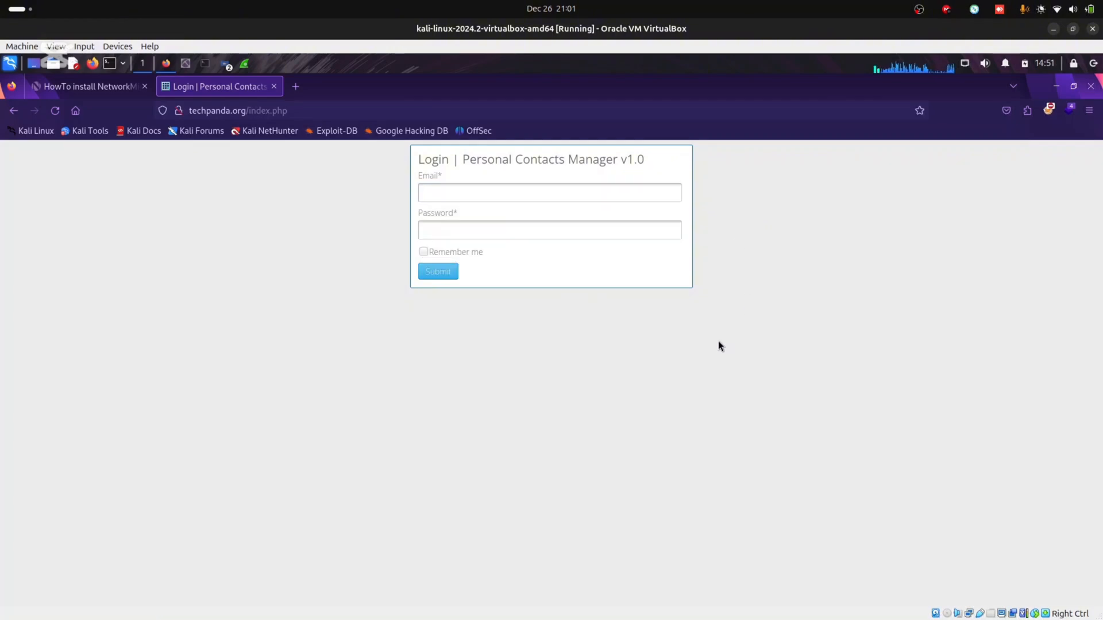
left_click(453, 189)
Glance at a captured packet in Wireshark, then type the login email address into the Email field
left_click(244, 64)
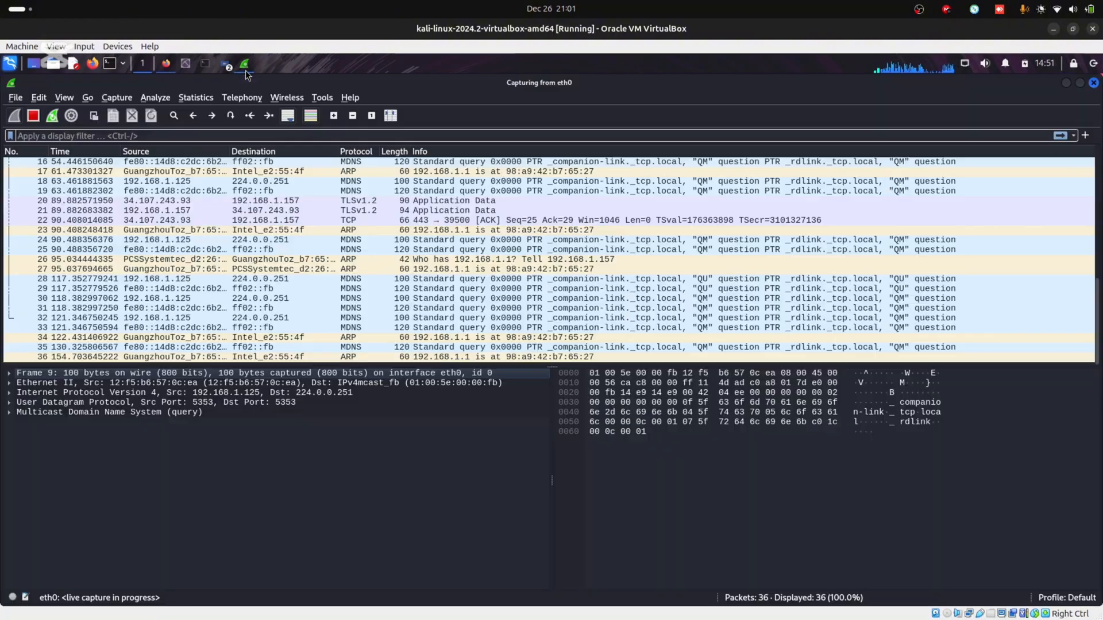
left_click(312, 250)
left_click(165, 64)
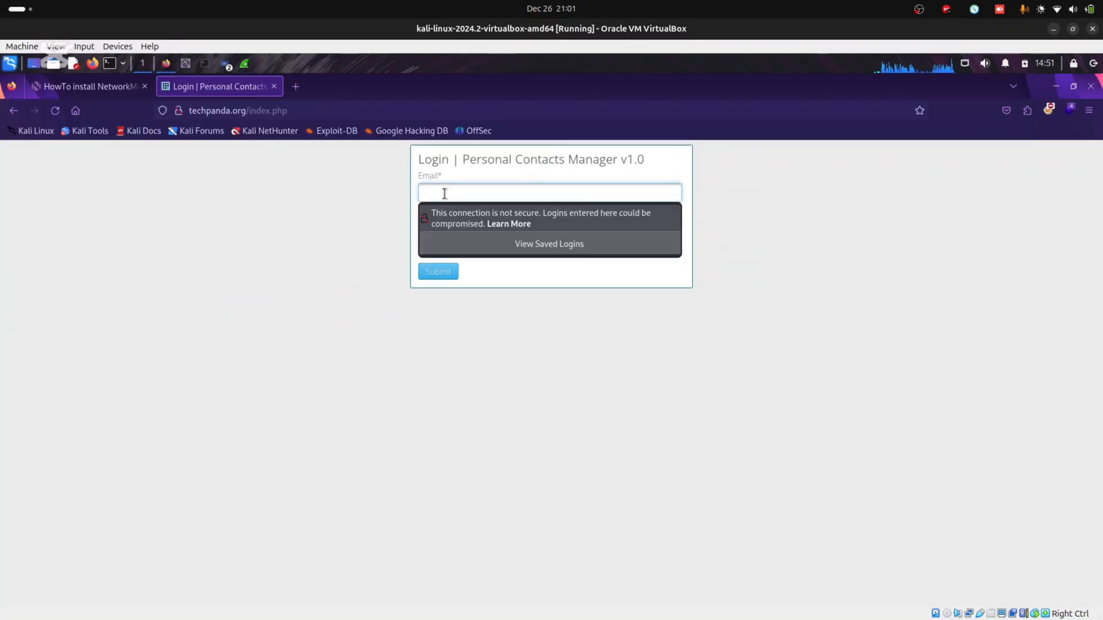
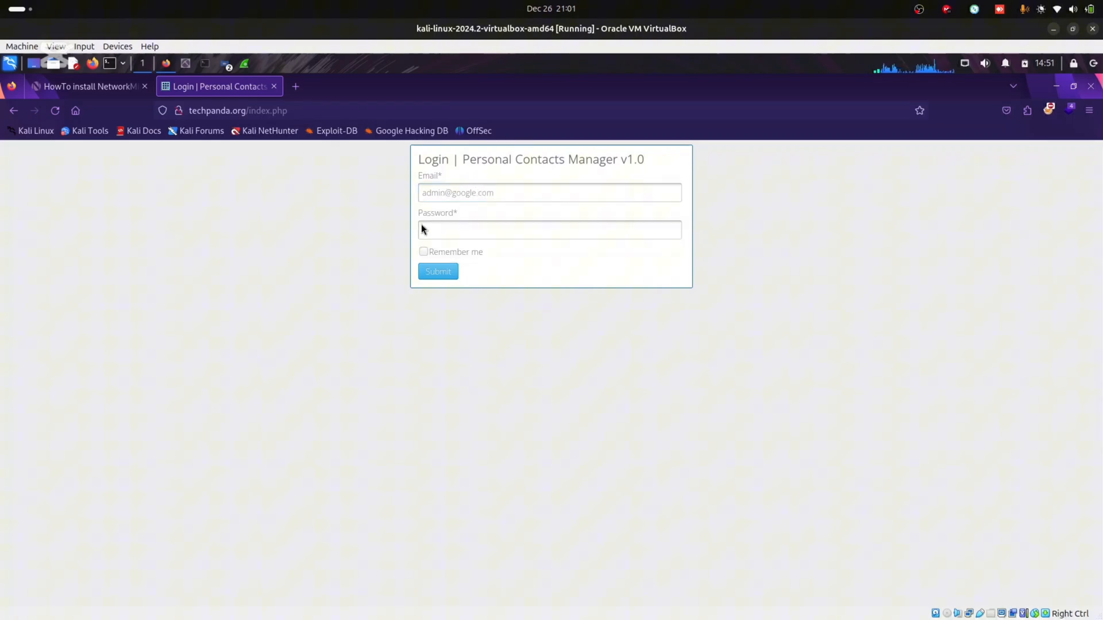
left_click(443, 231)
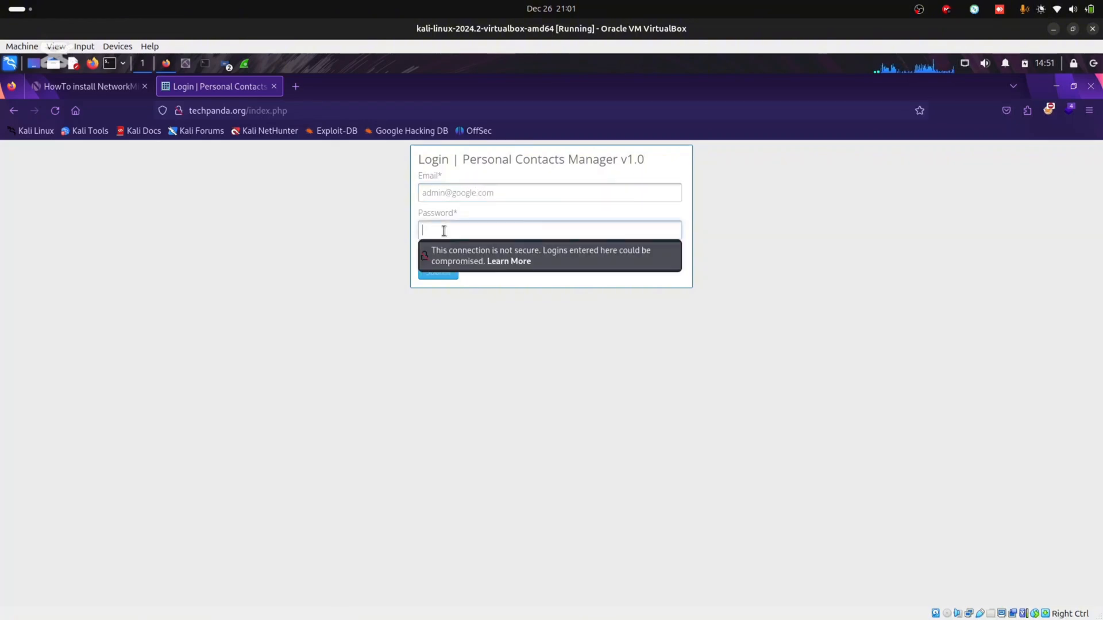
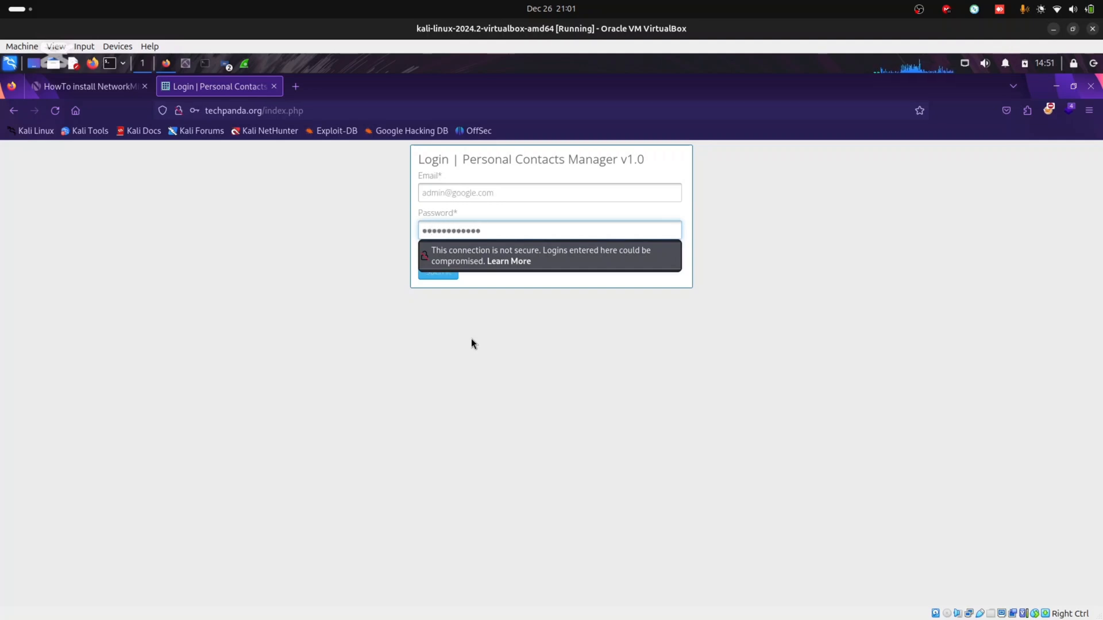
Submit the techpanda.org login without saving it in Firefox, then return to Wireshark's capture
left_click(424, 310)
left_click(439, 272)
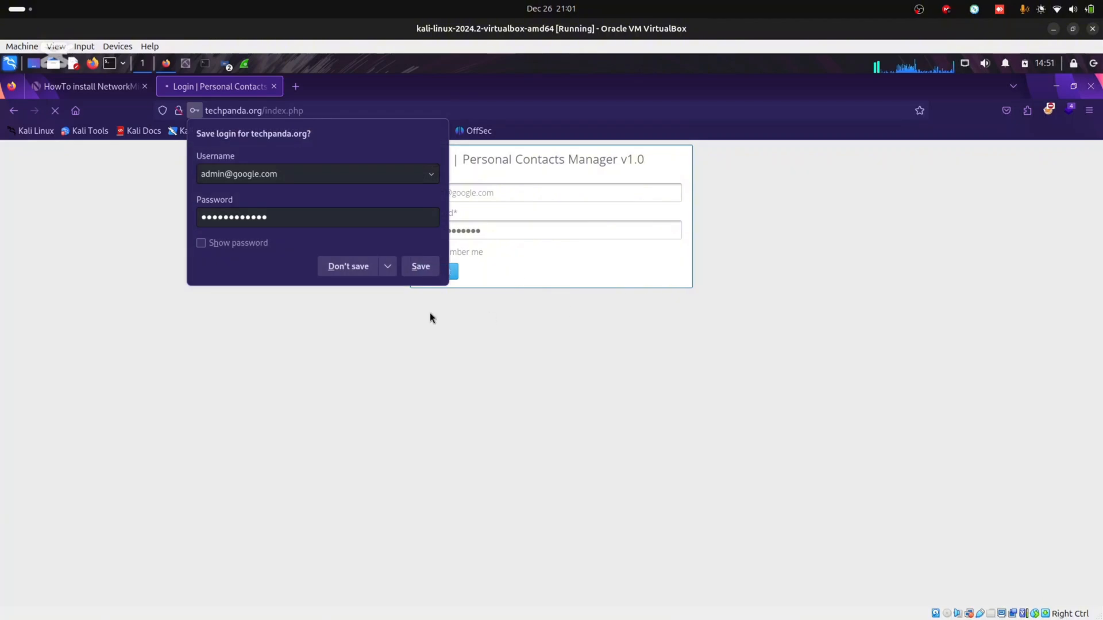
left_click(350, 266)
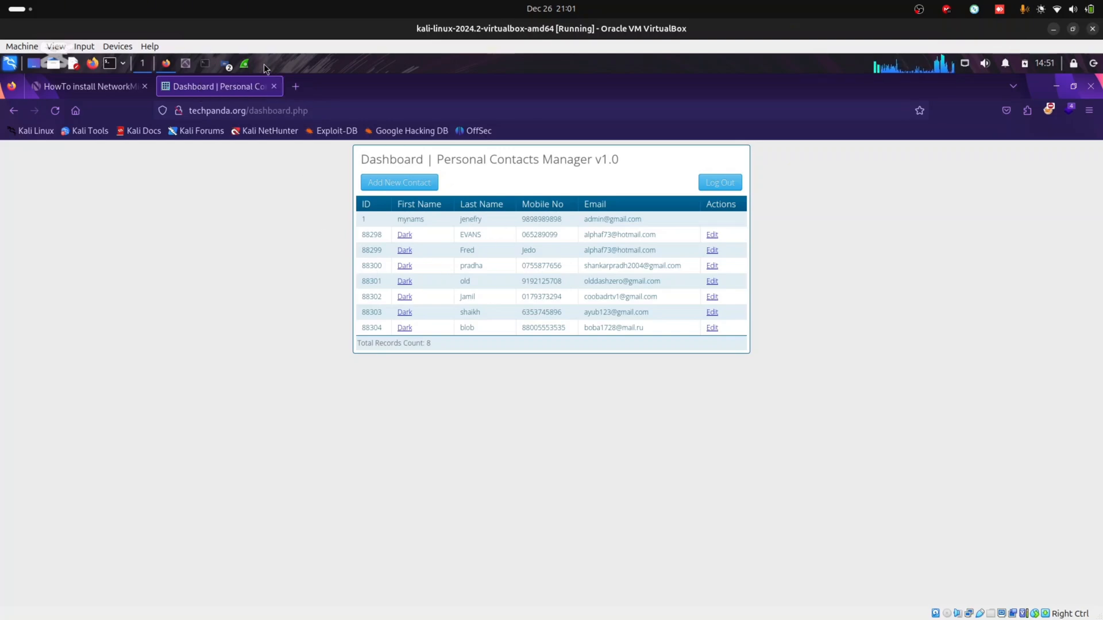
left_click(246, 65)
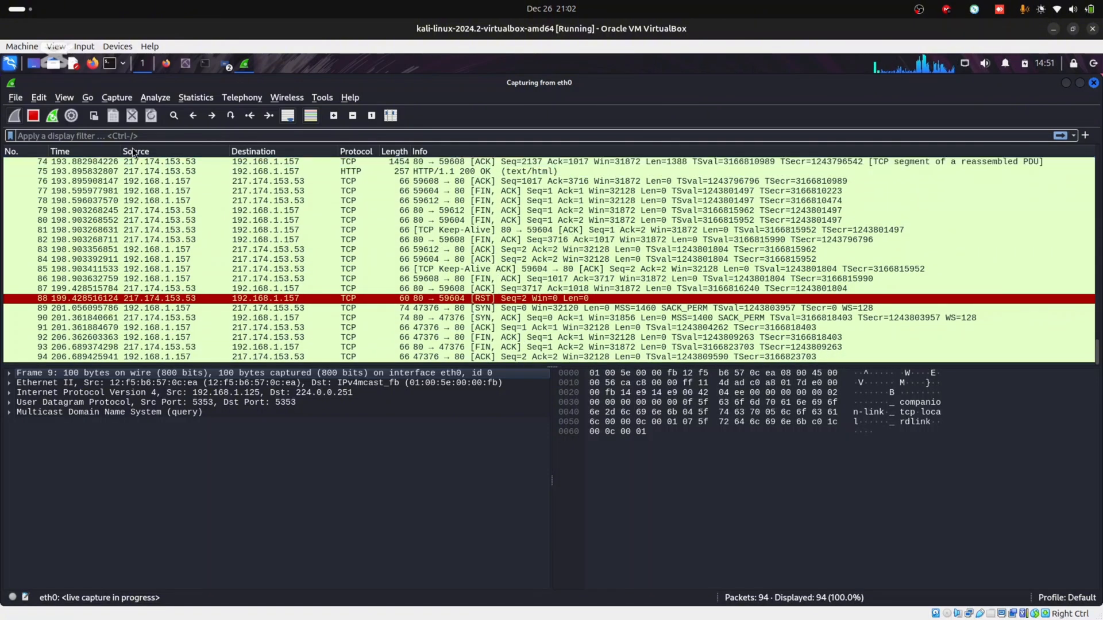
Apply an http display filter to the live Wireshark capture
left_click(101, 133)
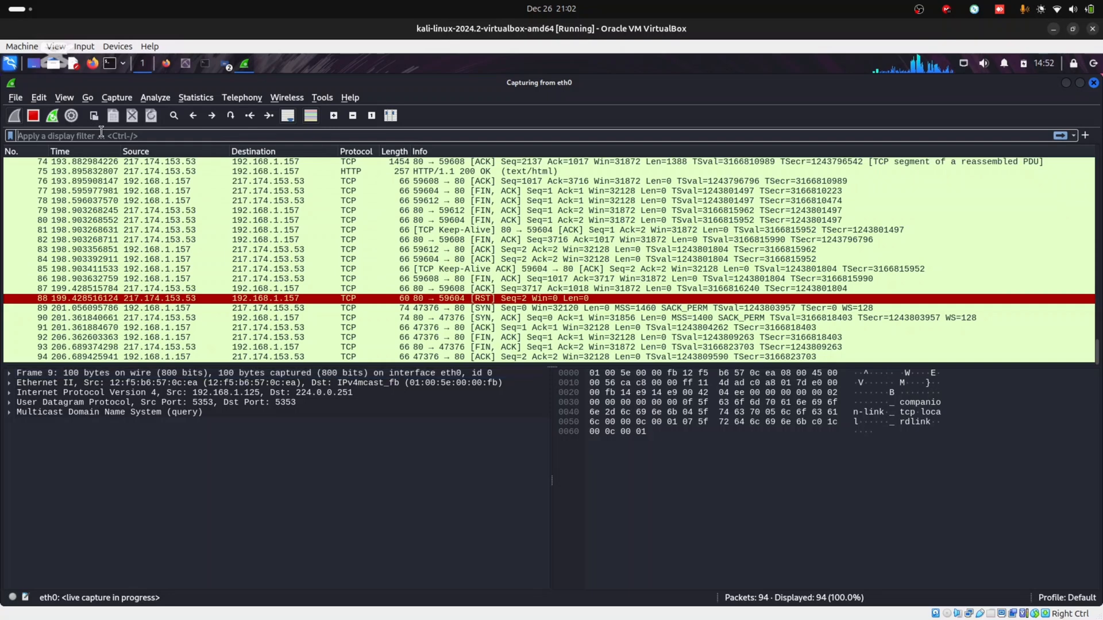
type("http")
key("Return")
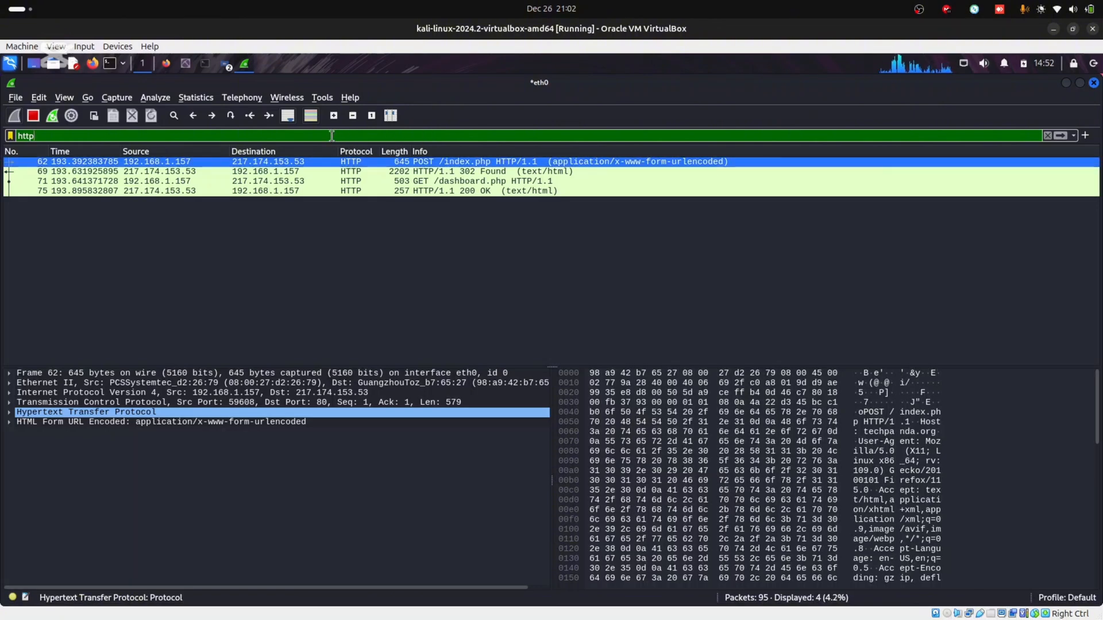
key("BackSpace")
key("BackSpace")
key("BackSpace")
key("BackSpace")
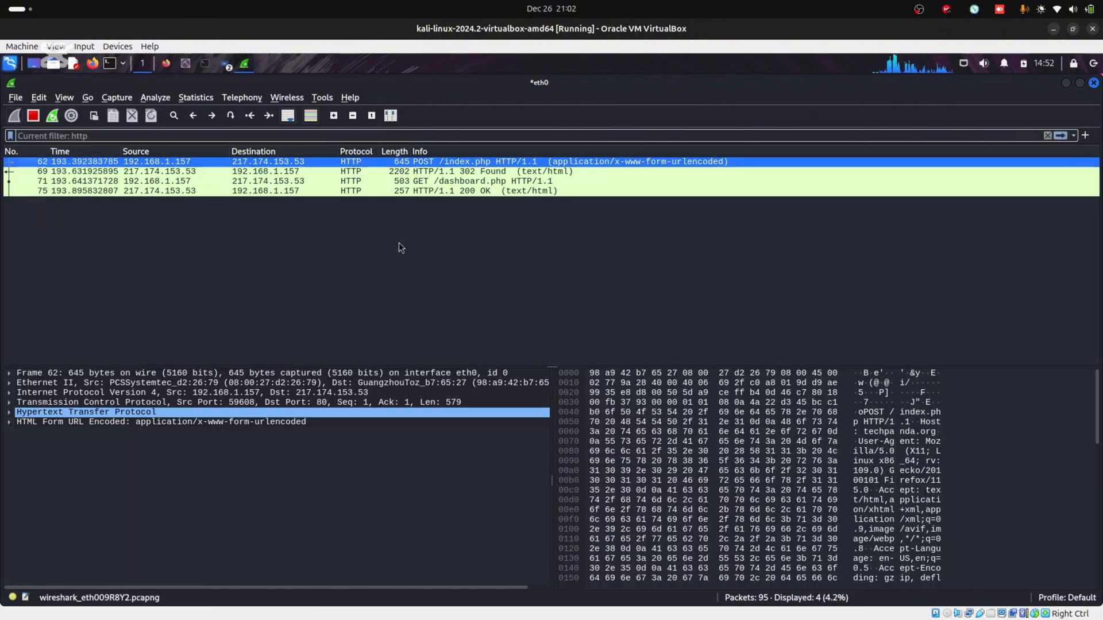
Stop the capture and inspect the HTTP 200 OK response in packet 75
left_click(399, 243)
left_click(33, 115)
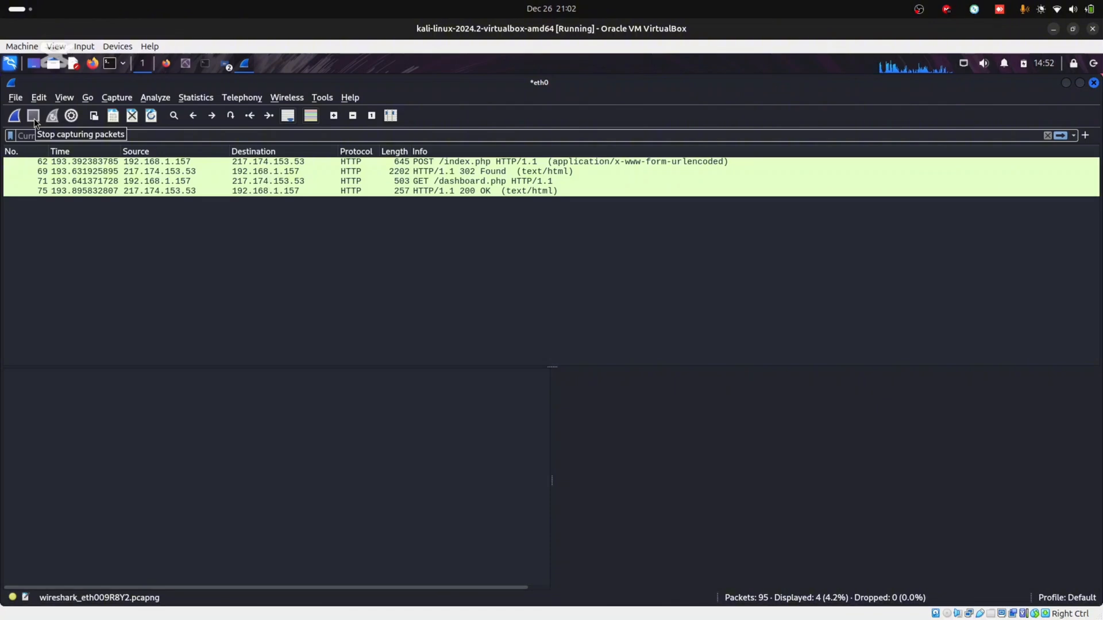
left_click(458, 191)
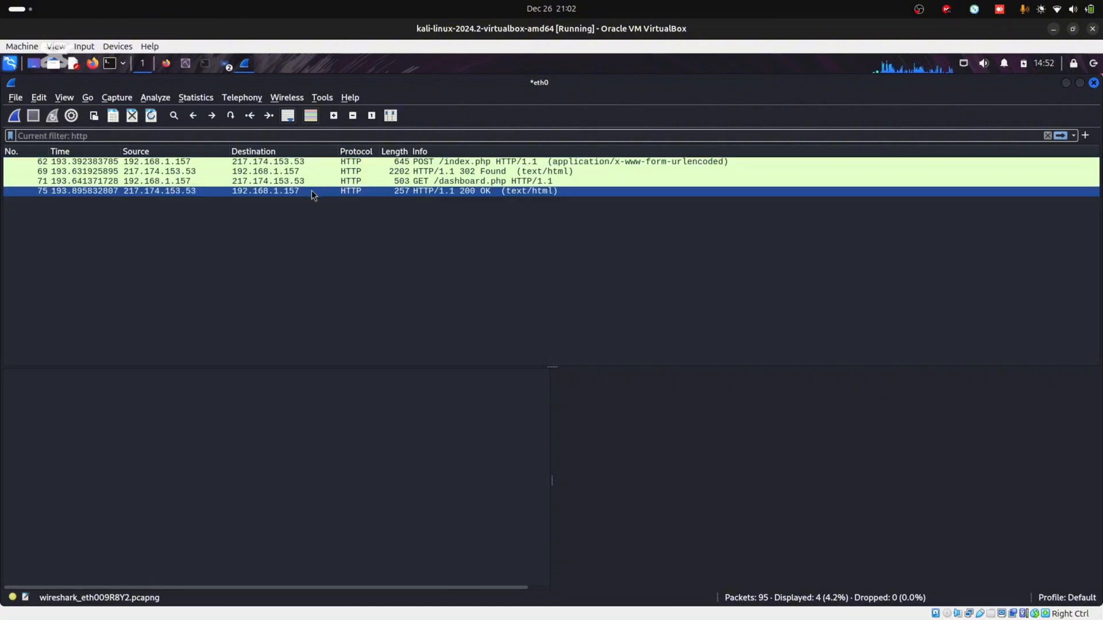
left_click(285, 192)
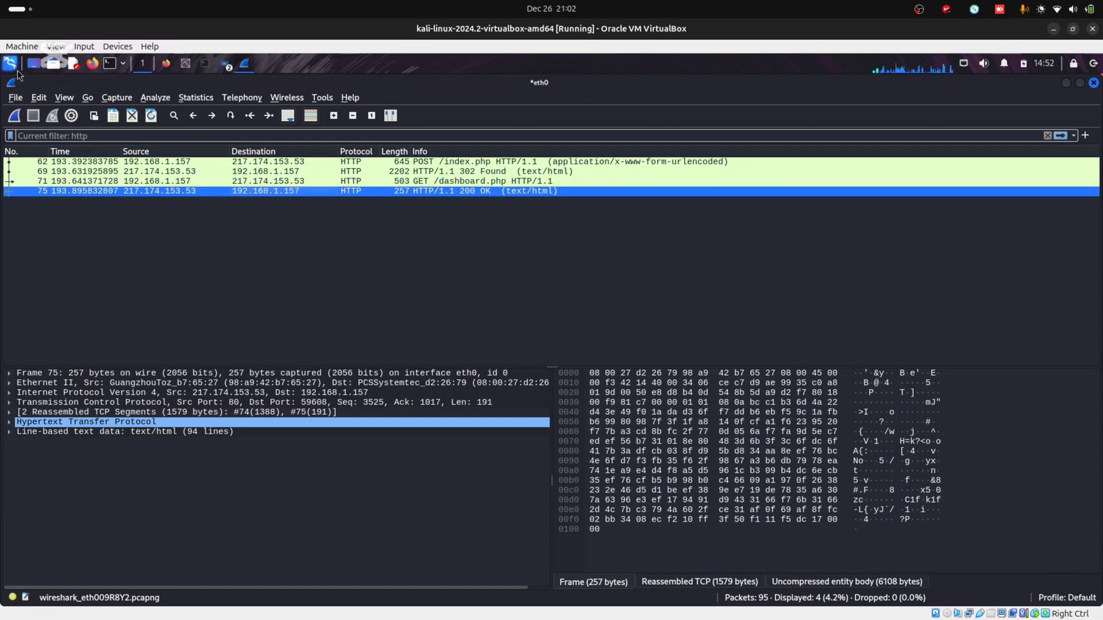
left_click(16, 98)
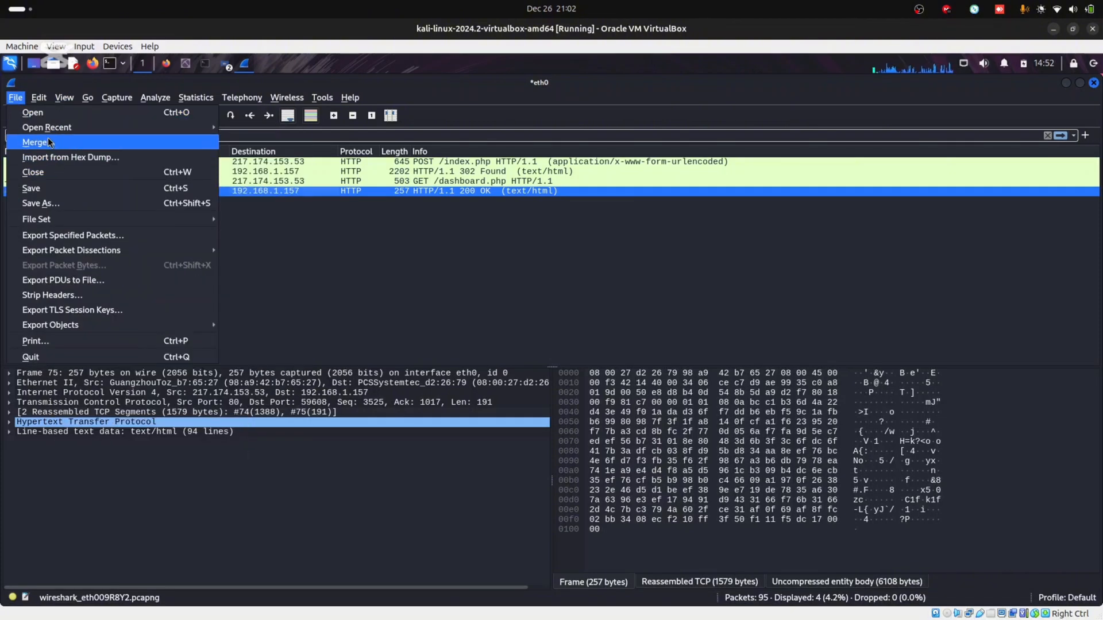
Save the capture as wilecurity.pcap in Wireshark/tcpdump pcap format
left_click(46, 189)
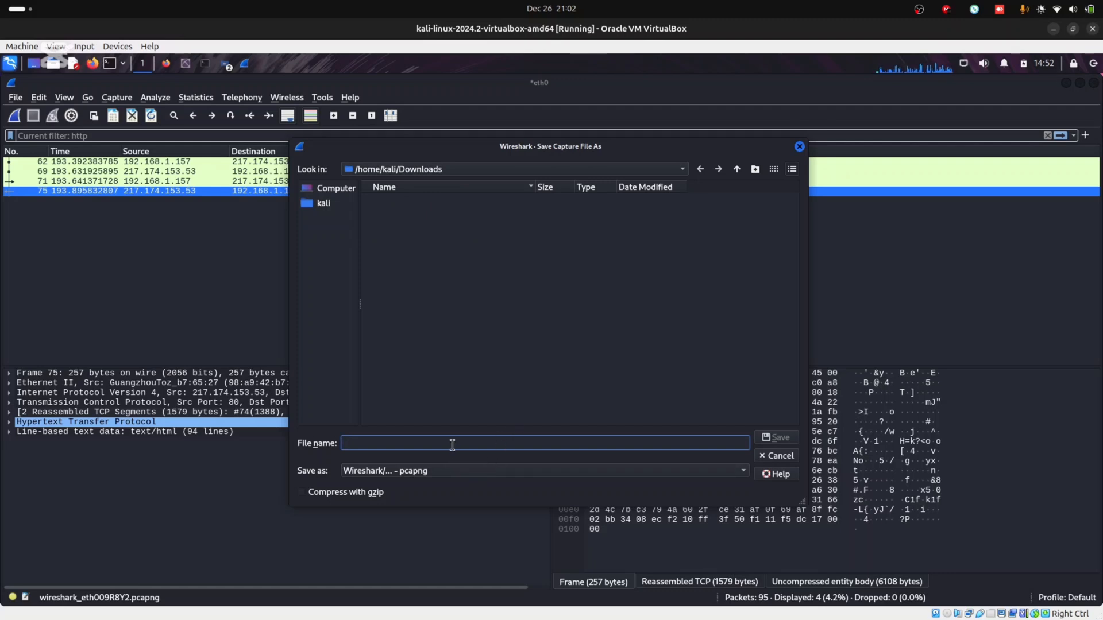
type("r")
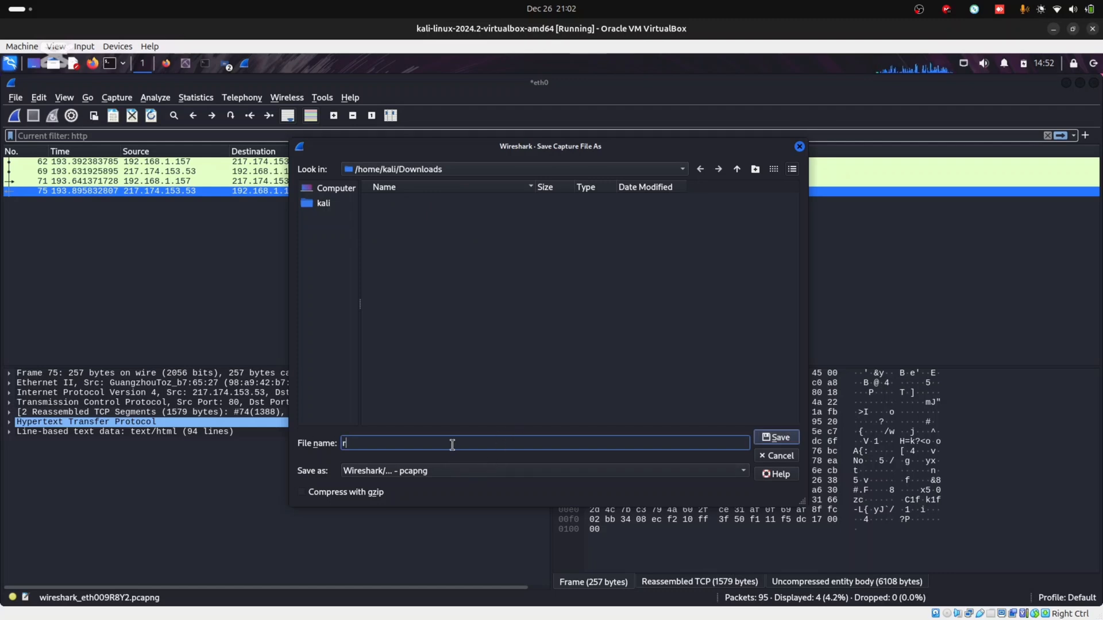
key("BackSpace")
type("wilecurity")
left_click(471, 474)
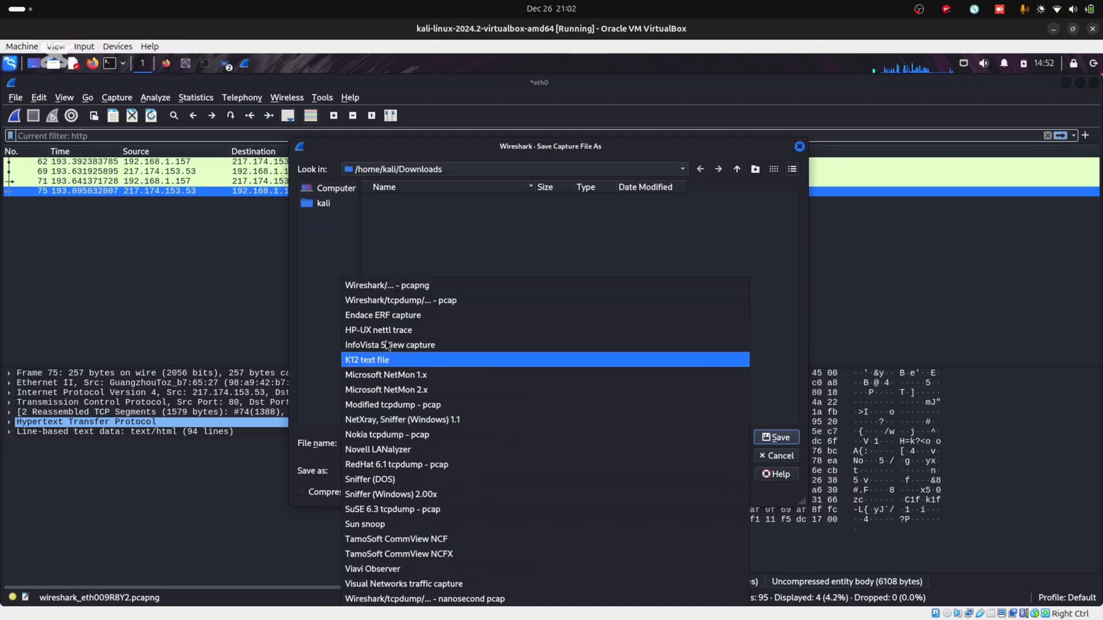
left_click(395, 299)
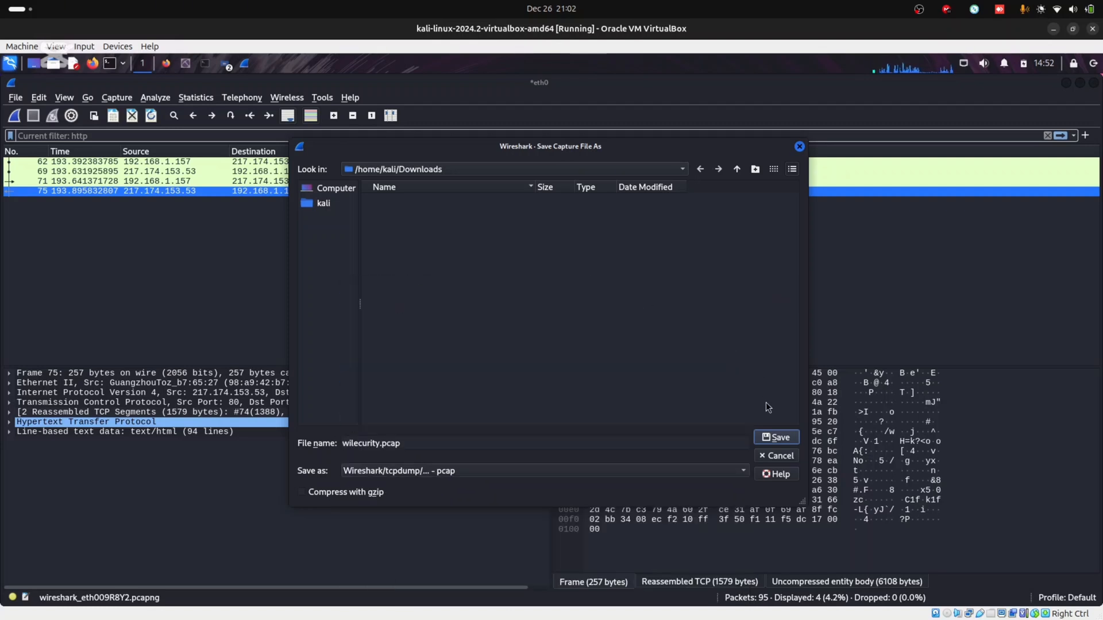
left_click(775, 436)
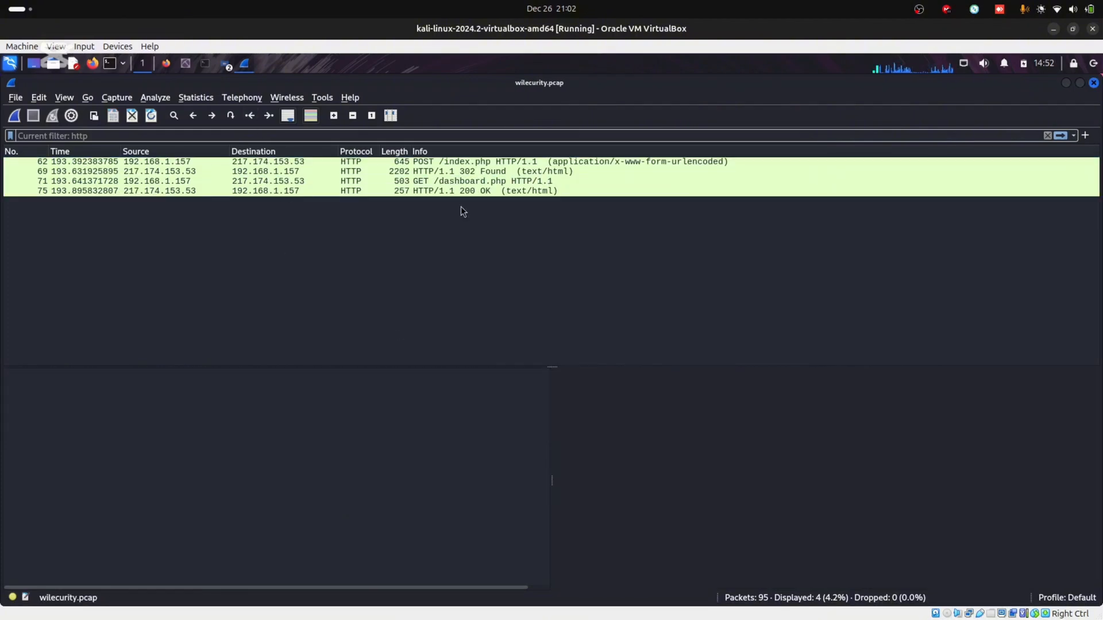
Minimize Wireshark and bring NetworkMiner forward, maximized
left_click(1065, 83)
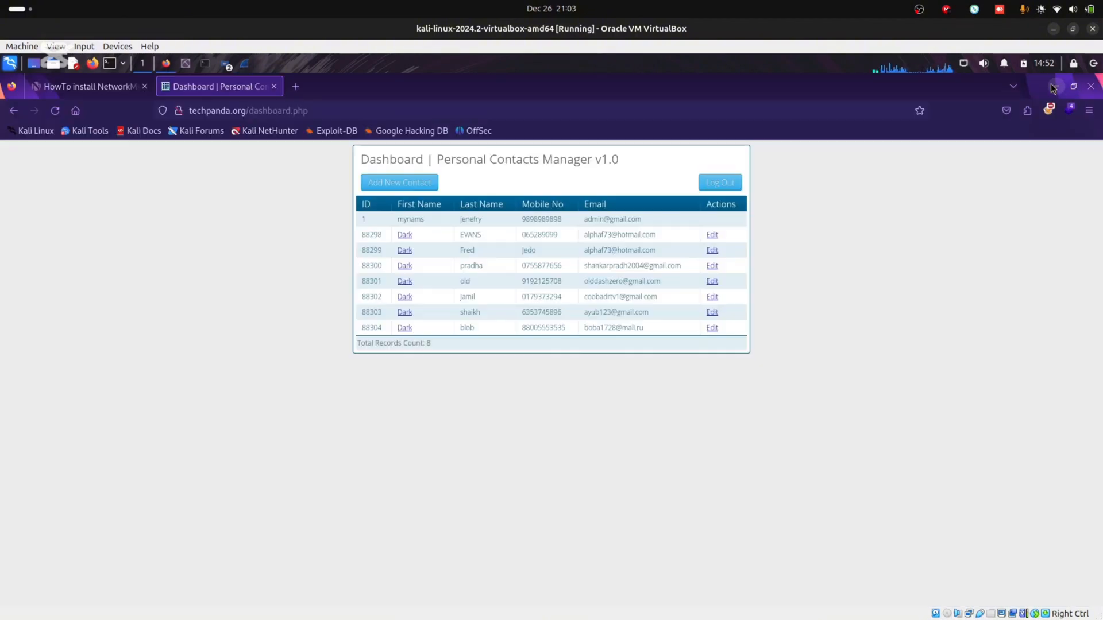
left_click(185, 63)
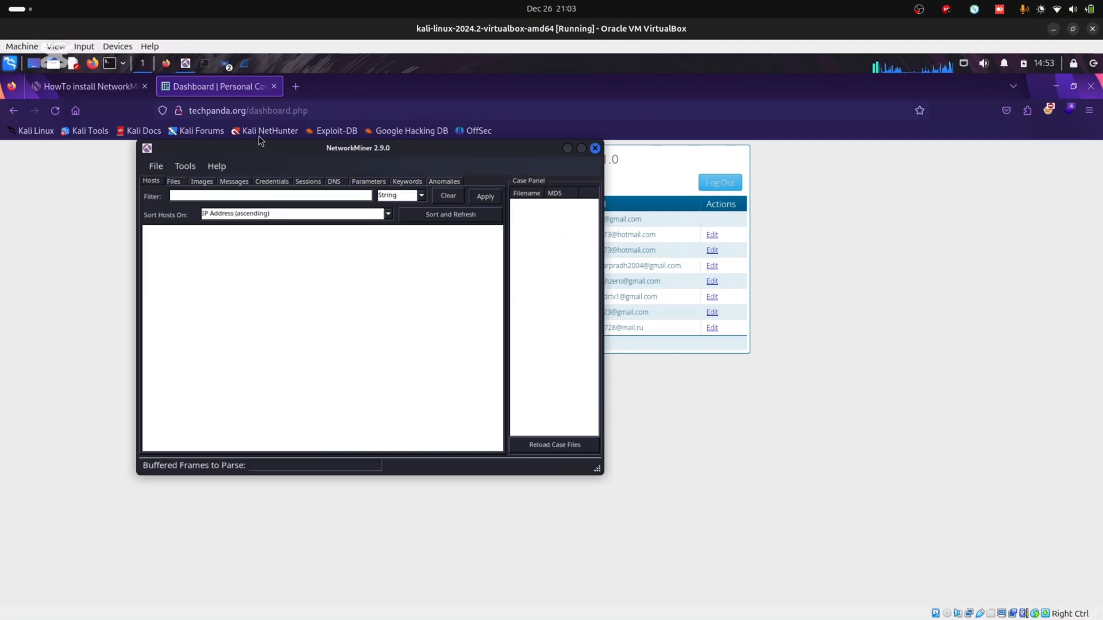
left_click(581, 149)
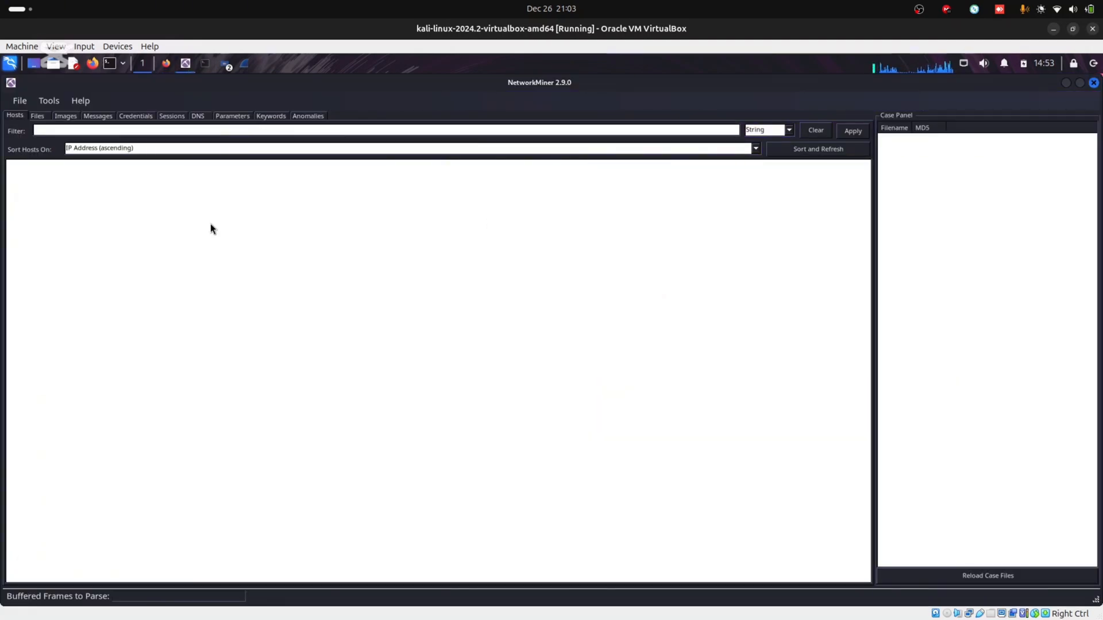
Open wilecurity.pcap from /home/kali/Downloads in NetworkMiner
left_click(19, 102)
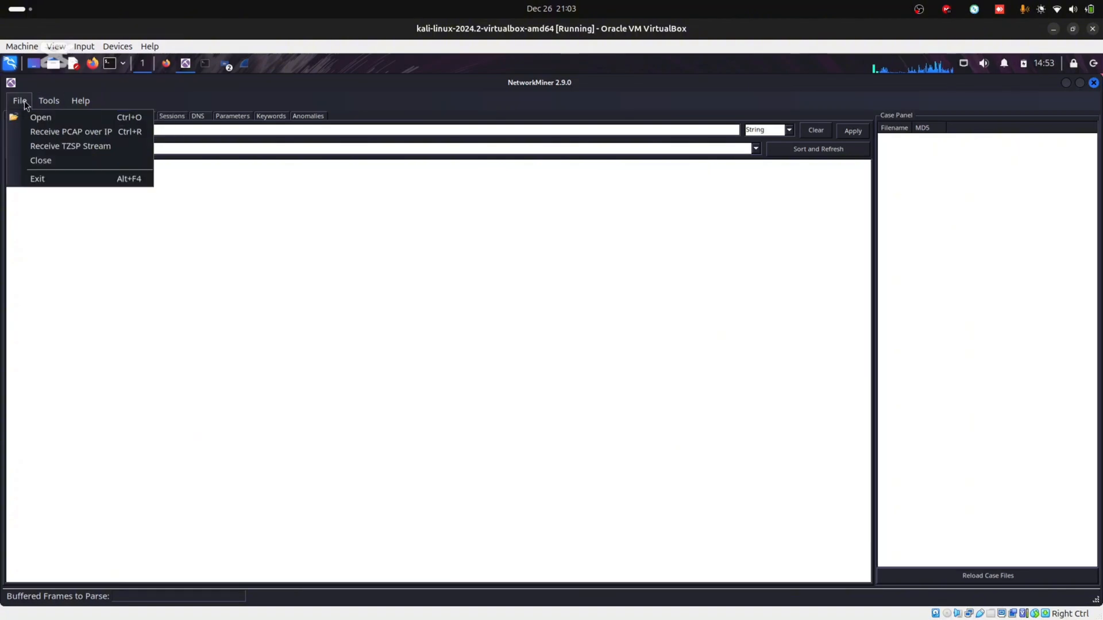
left_click(34, 117)
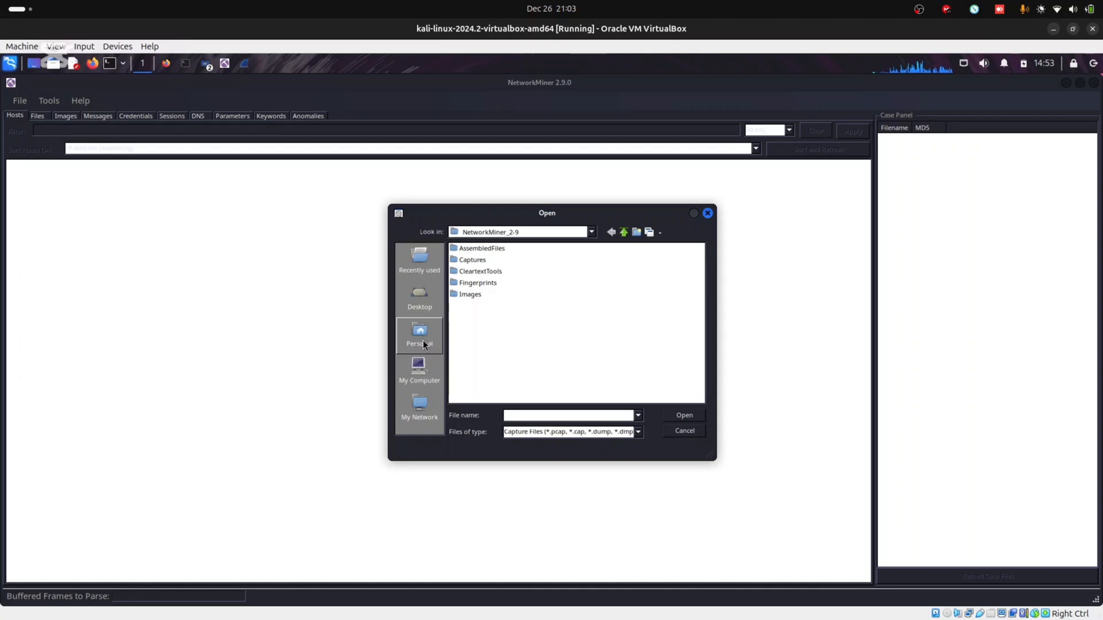
left_click(425, 361)
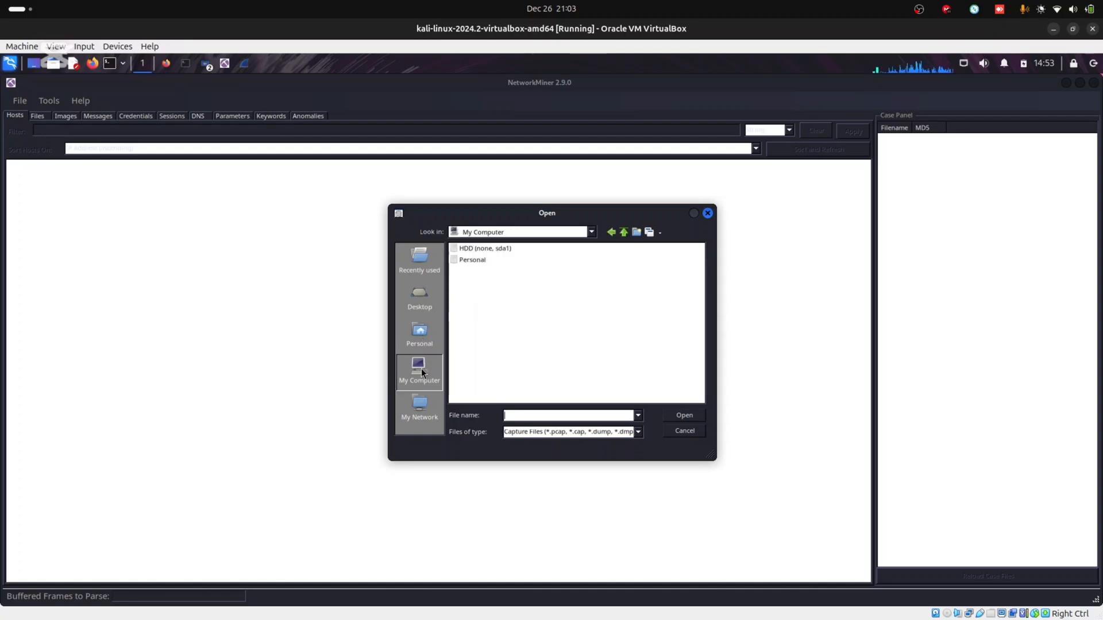
double_click(478, 250)
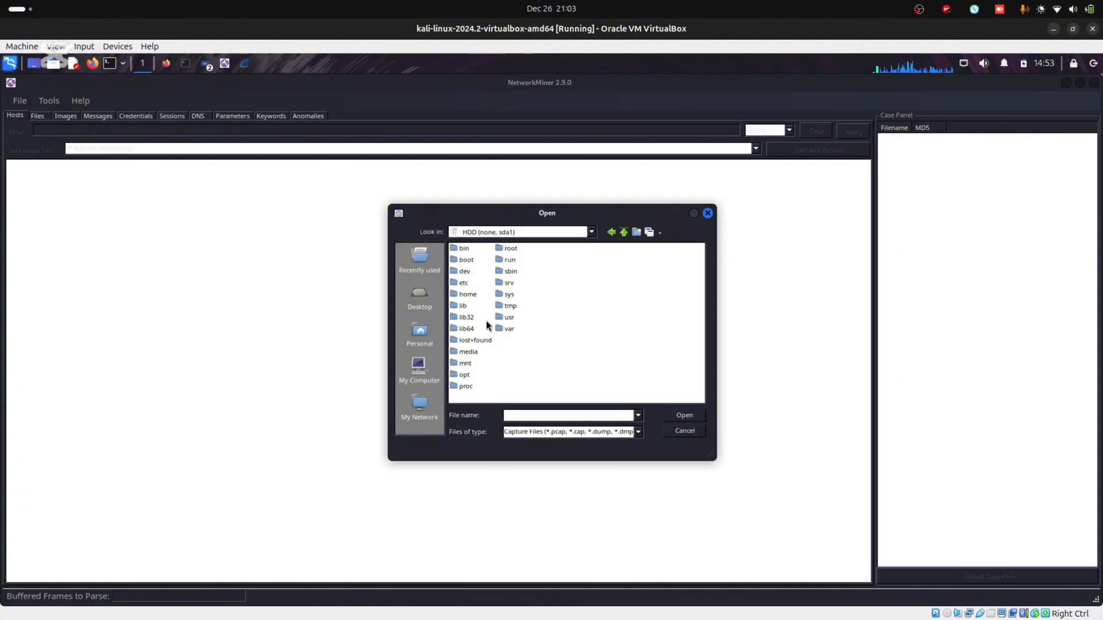
double_click(462, 295)
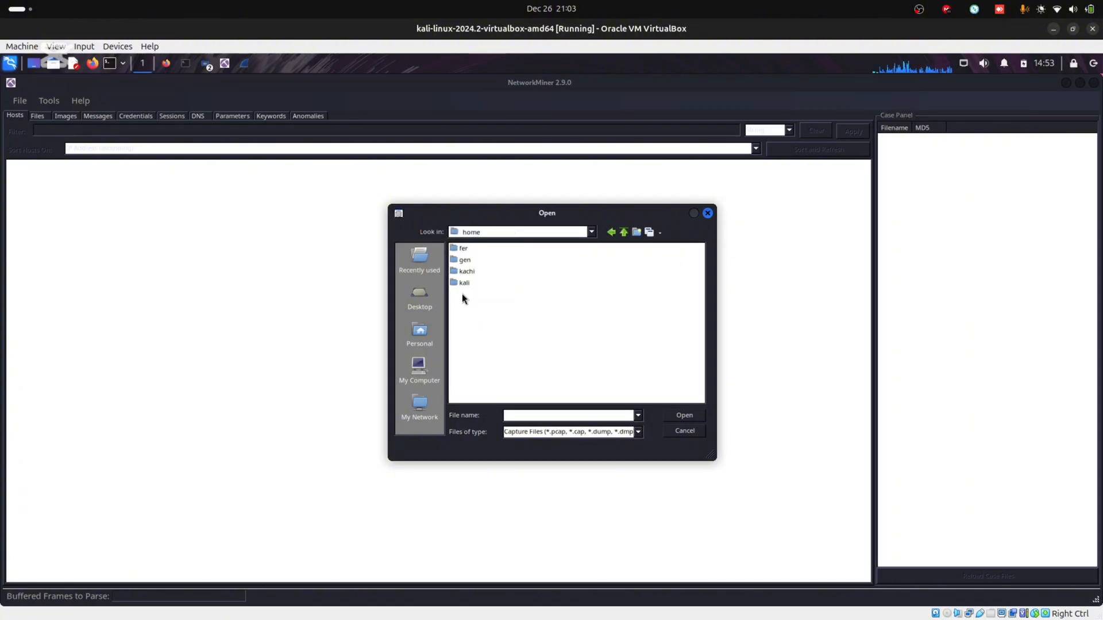
double_click(463, 284)
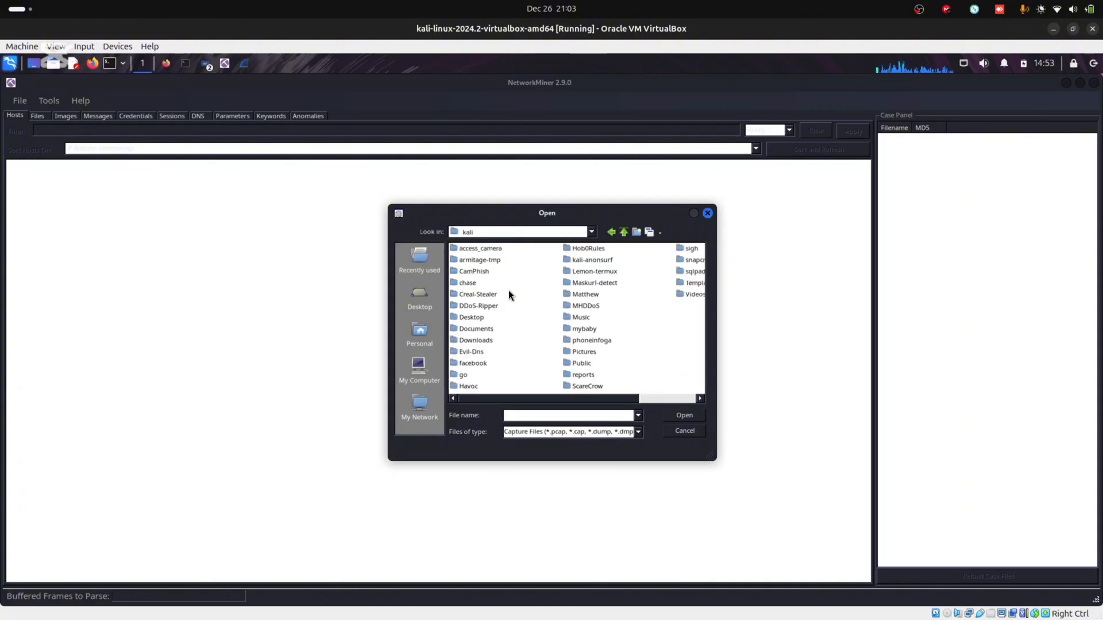
double_click(481, 339)
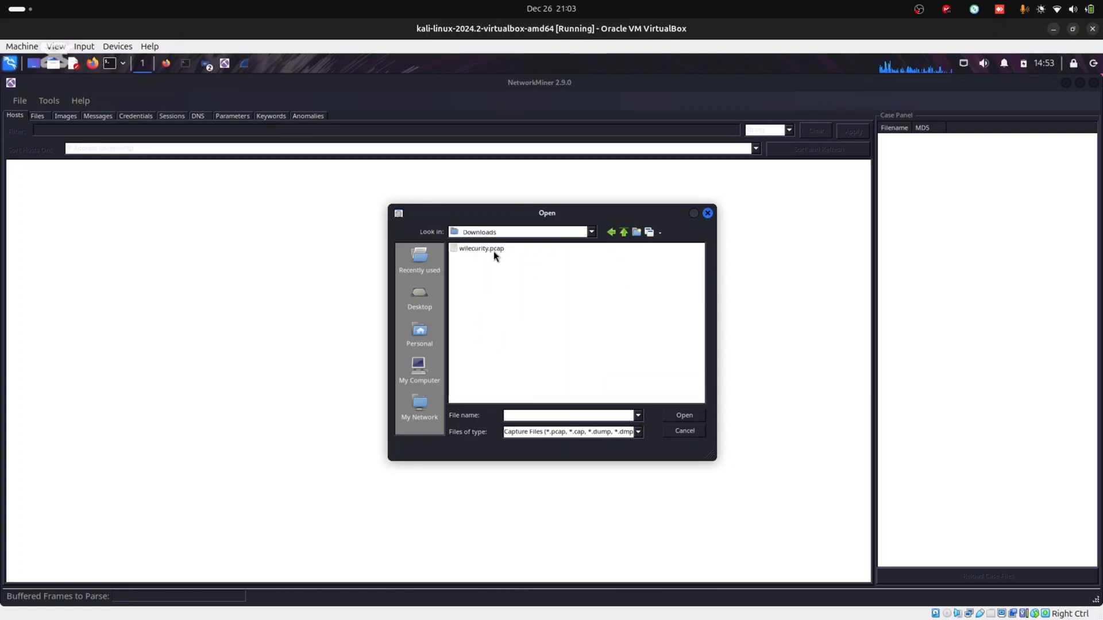
left_click_drag(545, 215, 453, 203)
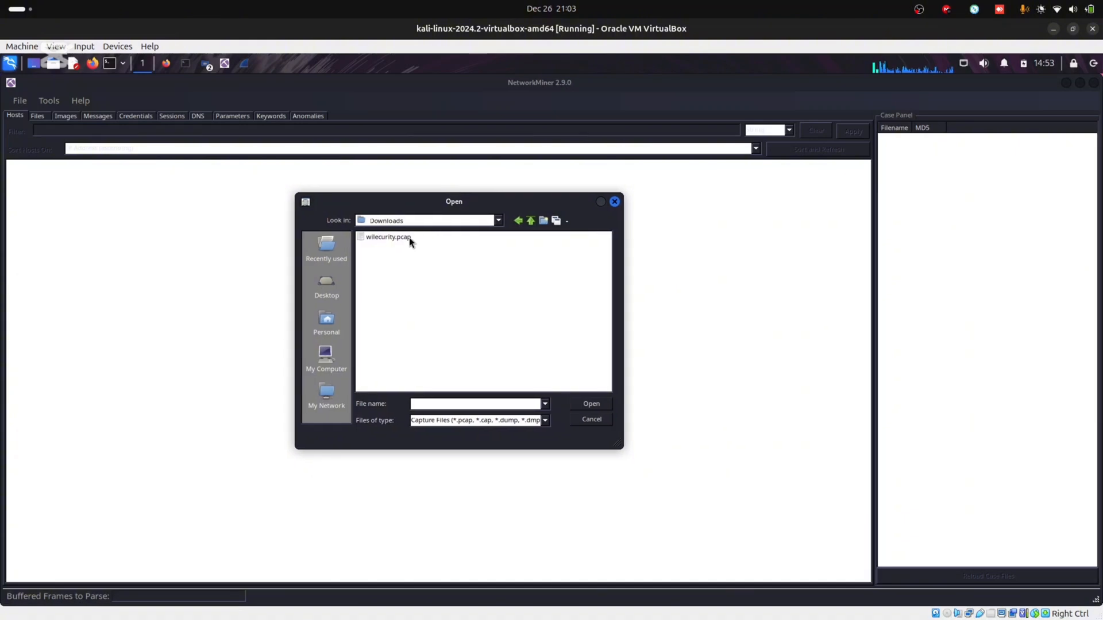
left_click(407, 237)
left_click(601, 400)
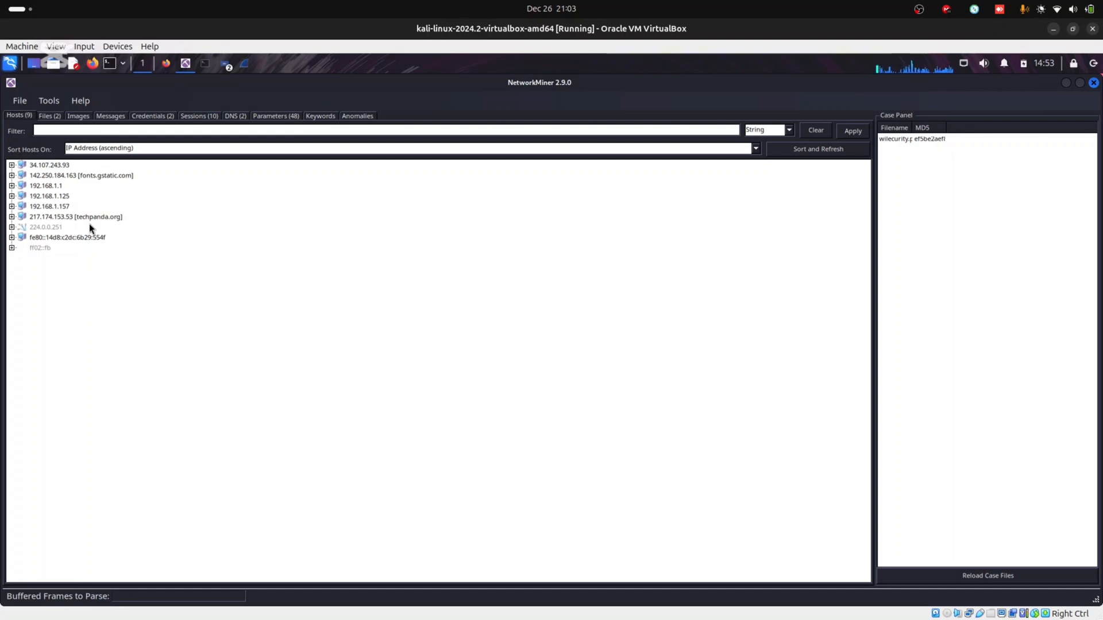
Review NetworkMiner's Sessions, DNS, Parameters and Anomalies tabs, briefly checking Firefox in between
left_click(202, 116)
left_click(233, 114)
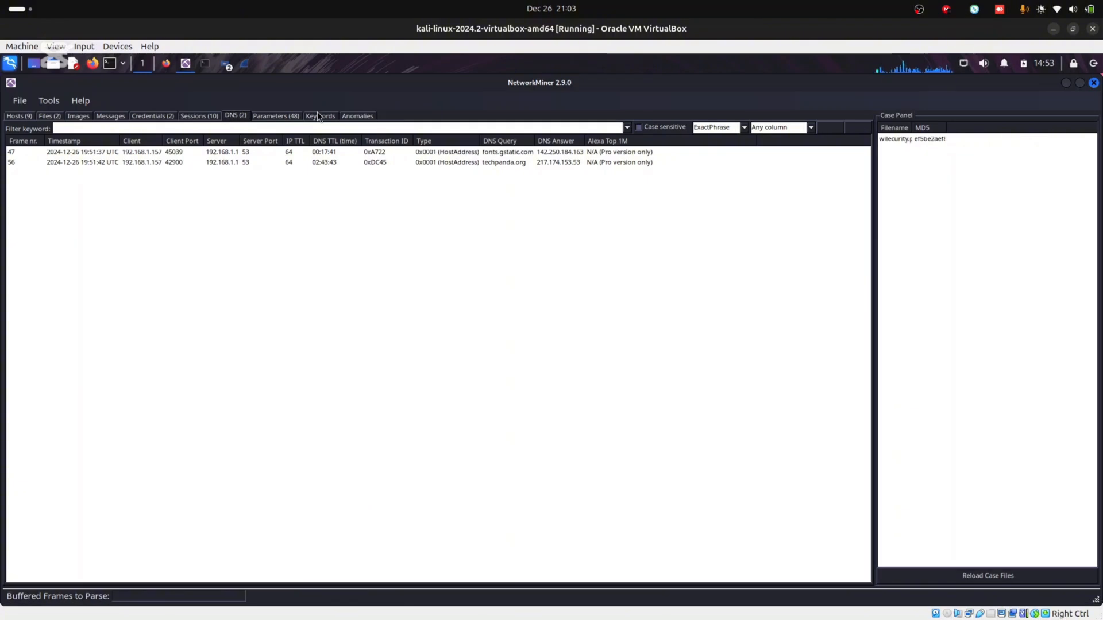
left_click(274, 115)
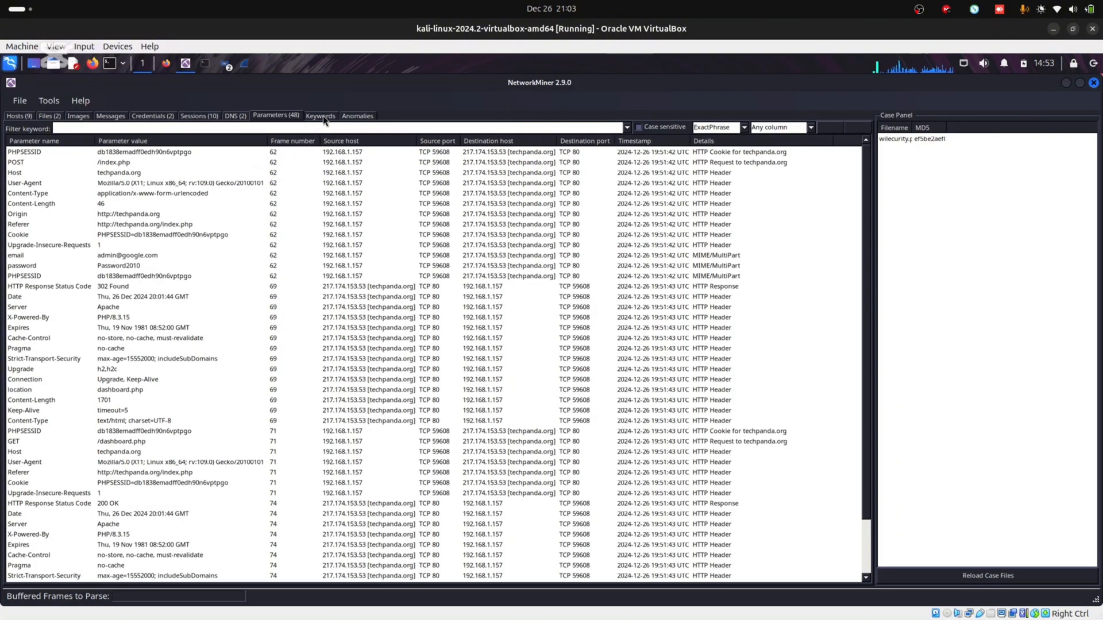
left_click(357, 116)
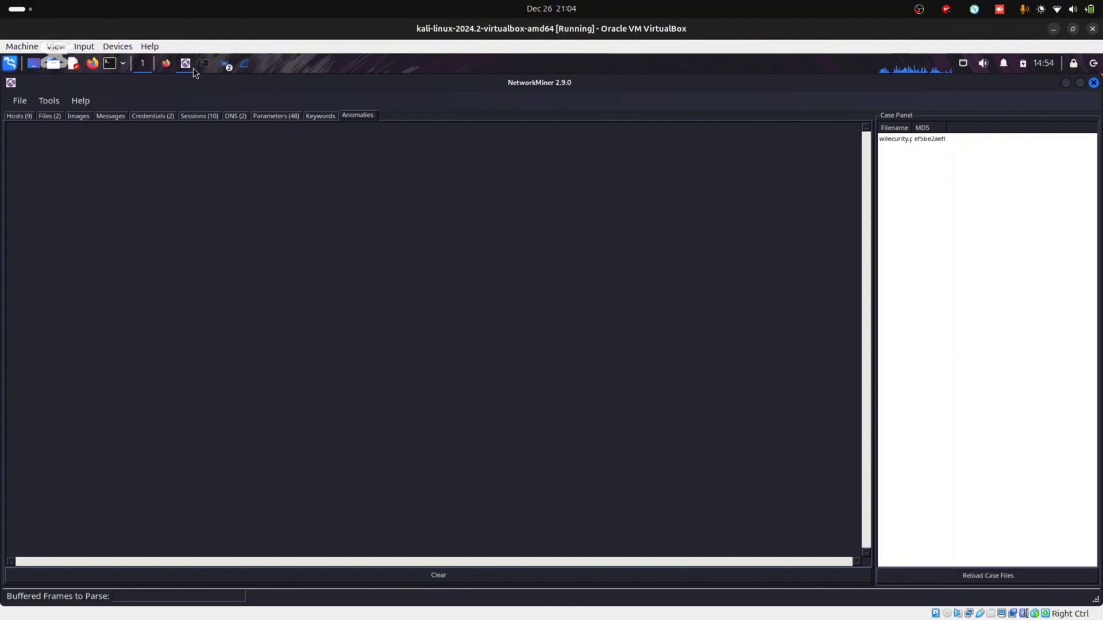
left_click(166, 65)
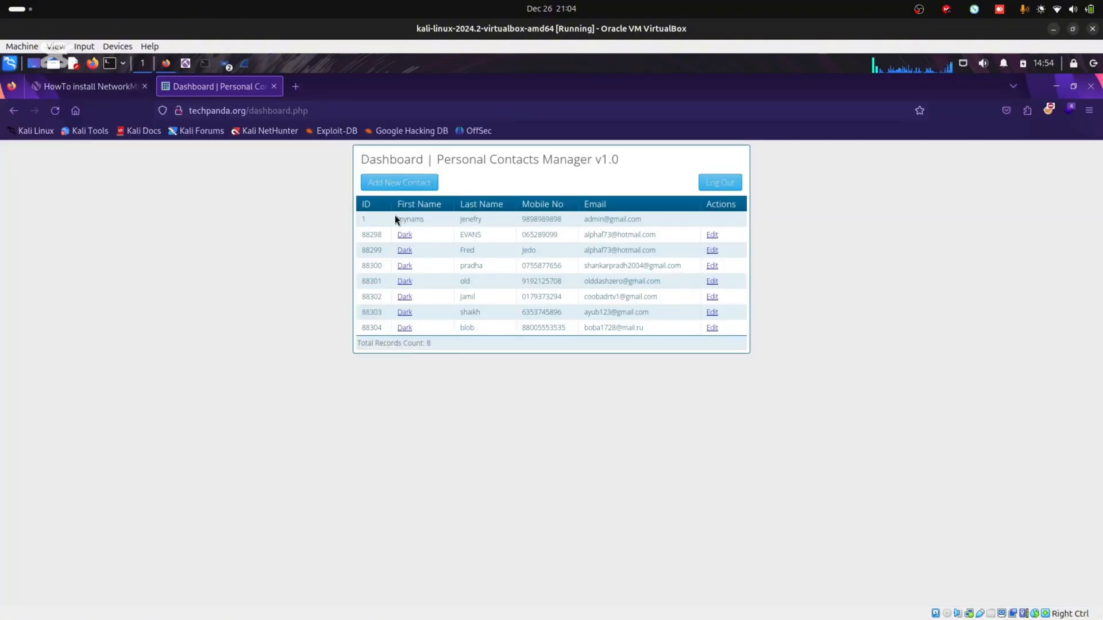
left_click(185, 64)
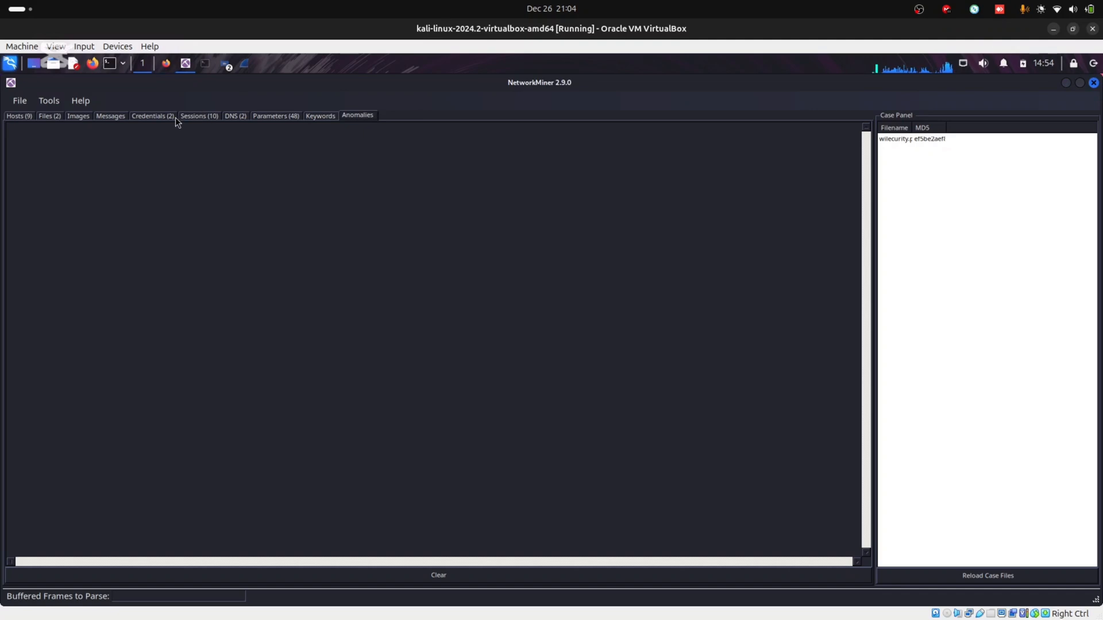
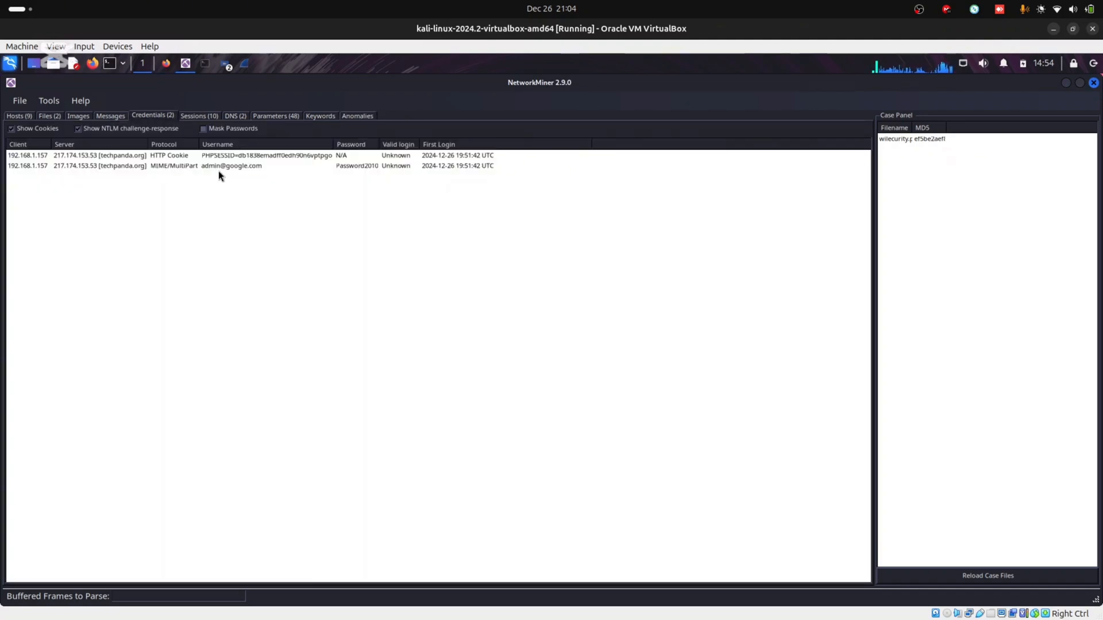
On the Credentials tab, select the MIME/MultiPart entry showing the admin username and password
left_click(207, 166)
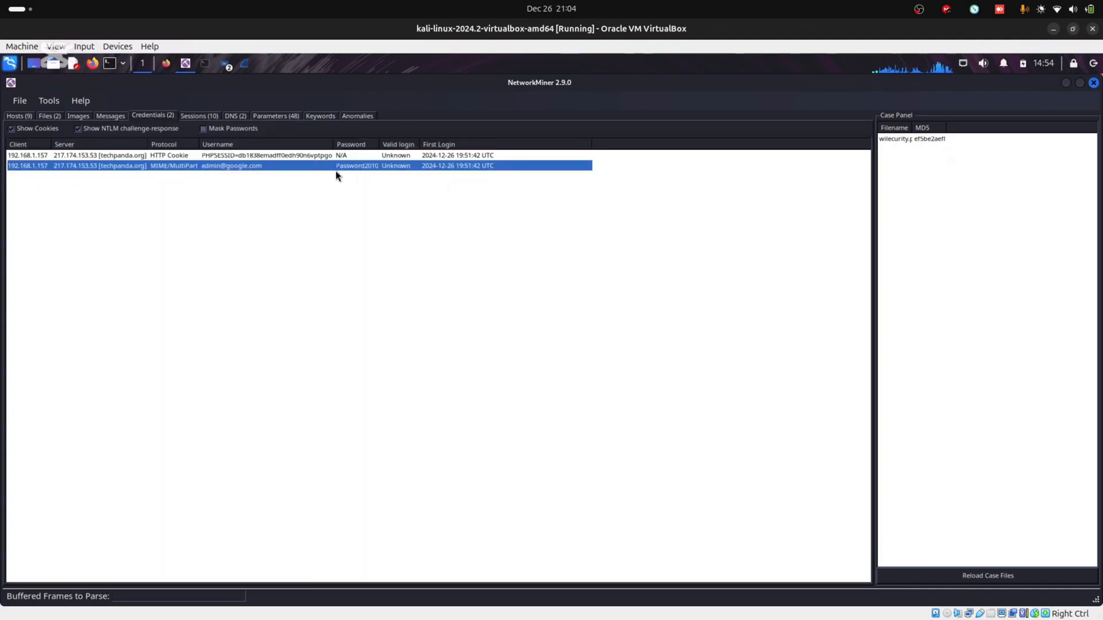
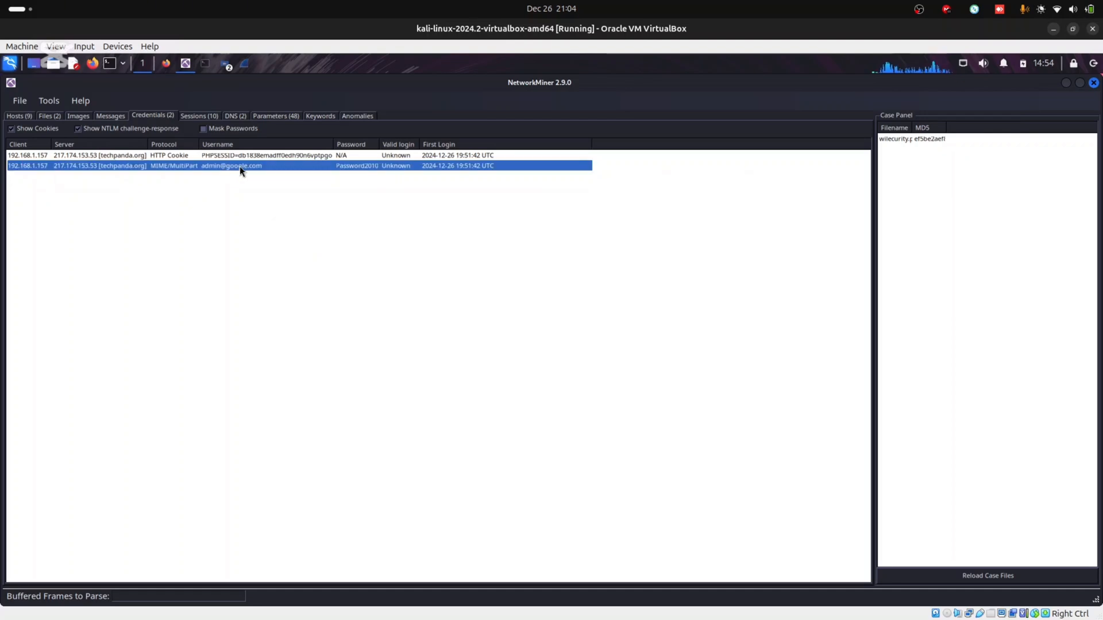
left_click(168, 158)
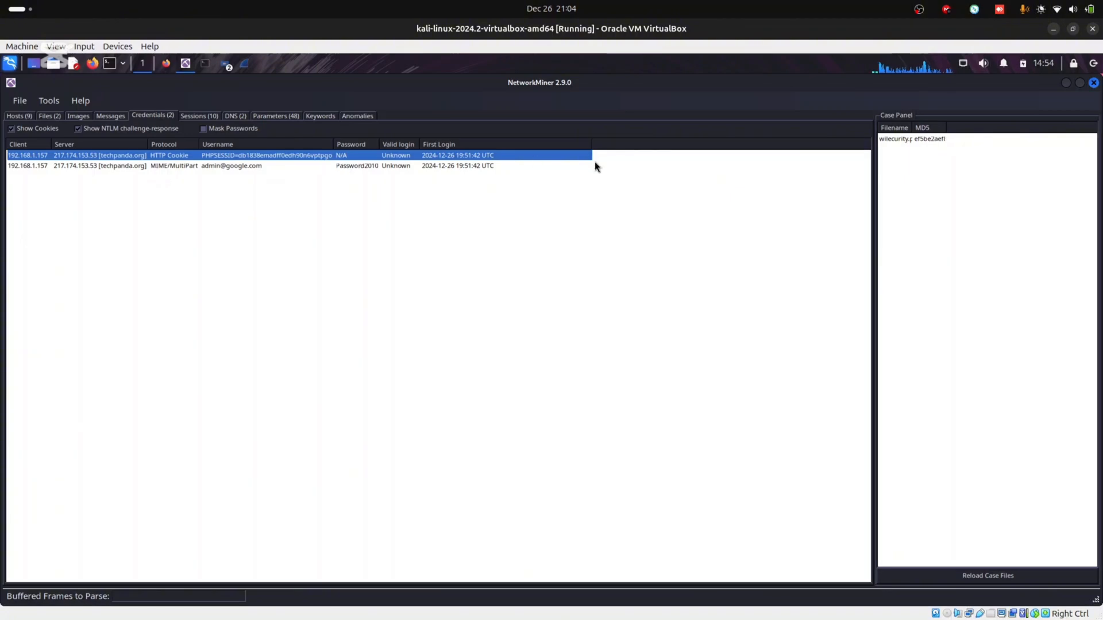
left_click(416, 165)
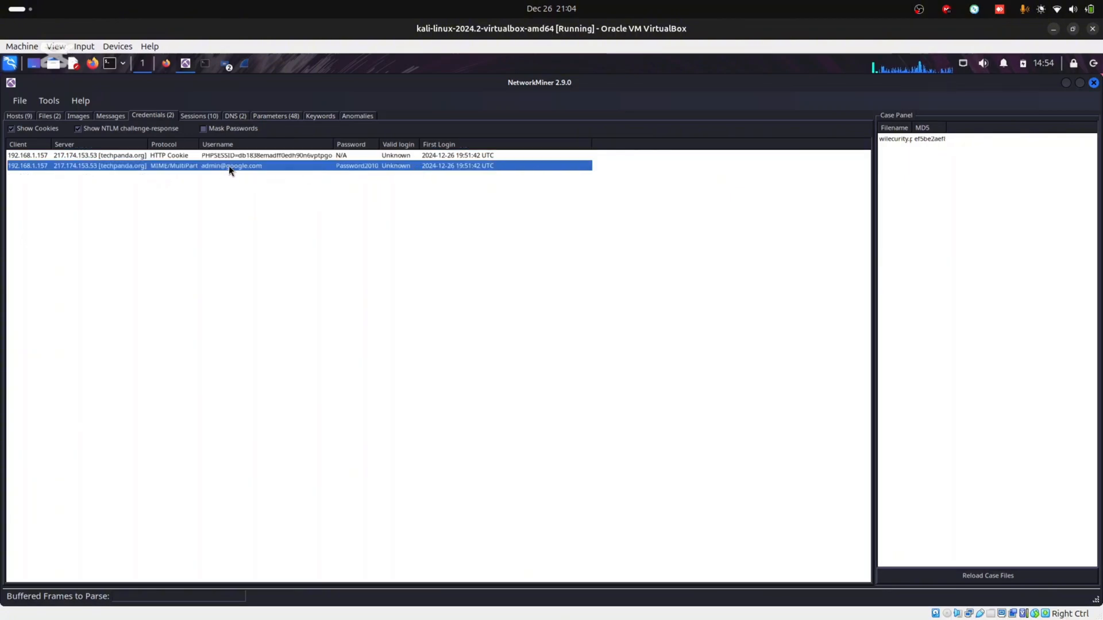